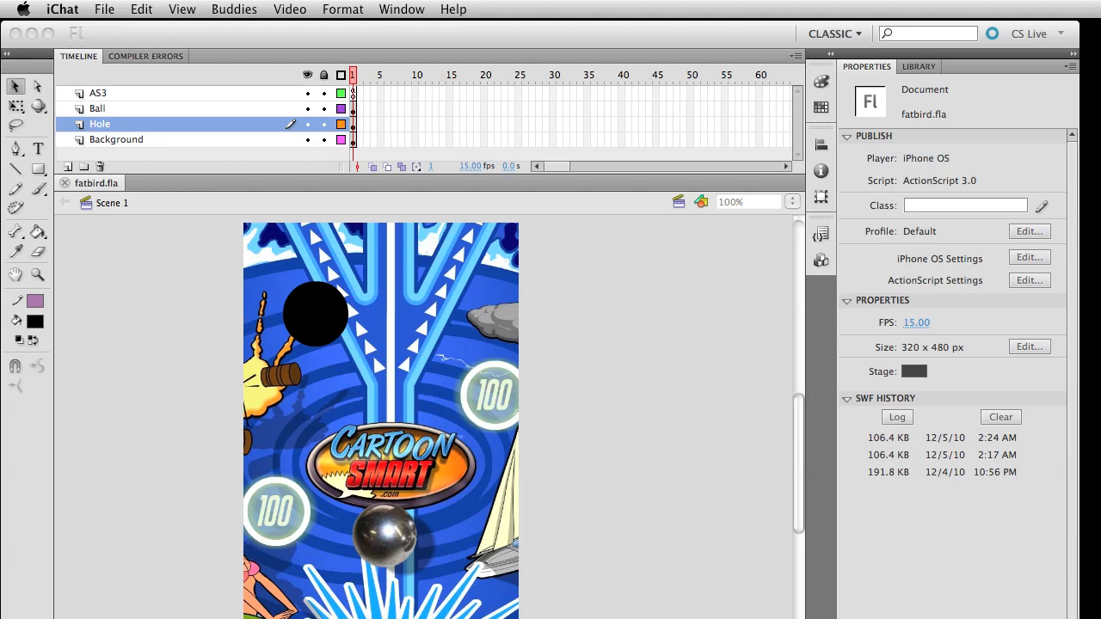
Return to Flash, check the iPhone OS document type in the New Document dialog, and cancel the dialog
drag(1100, 239, 459, 105)
click(259, 286)
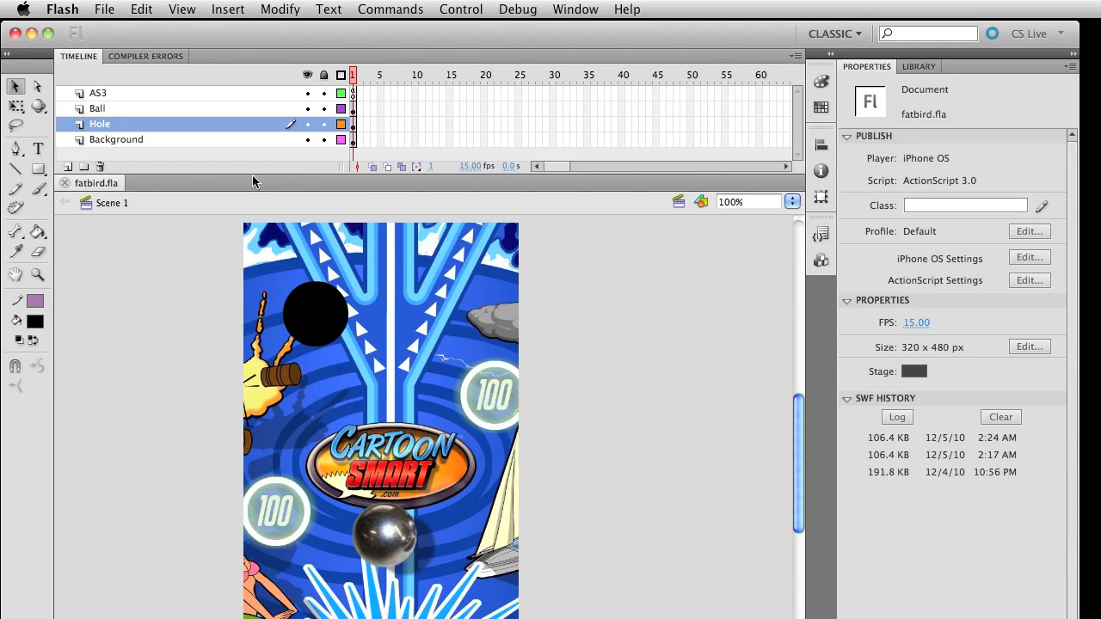
click(142, 9)
click(108, 7)
click(65, 8)
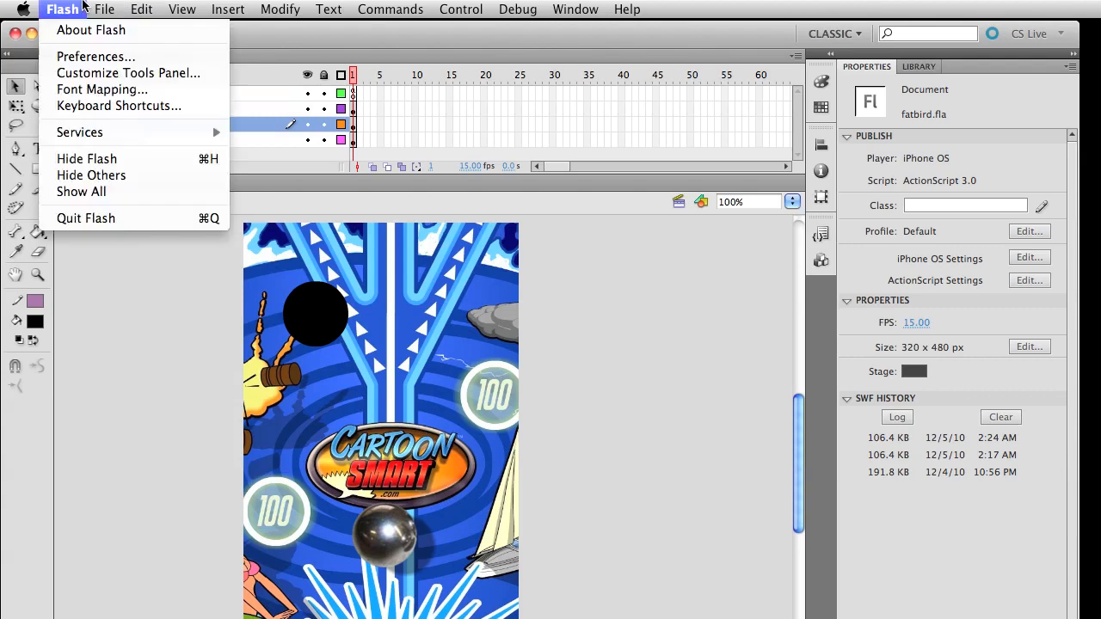
mouse_move(93, 8)
click(120, 31)
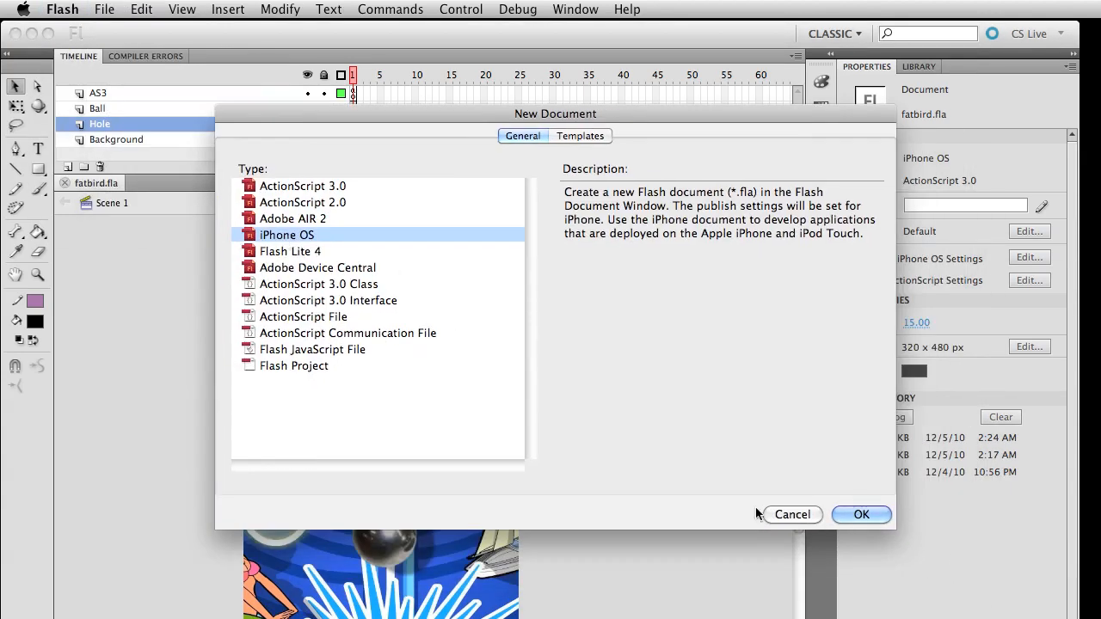
click(799, 515)
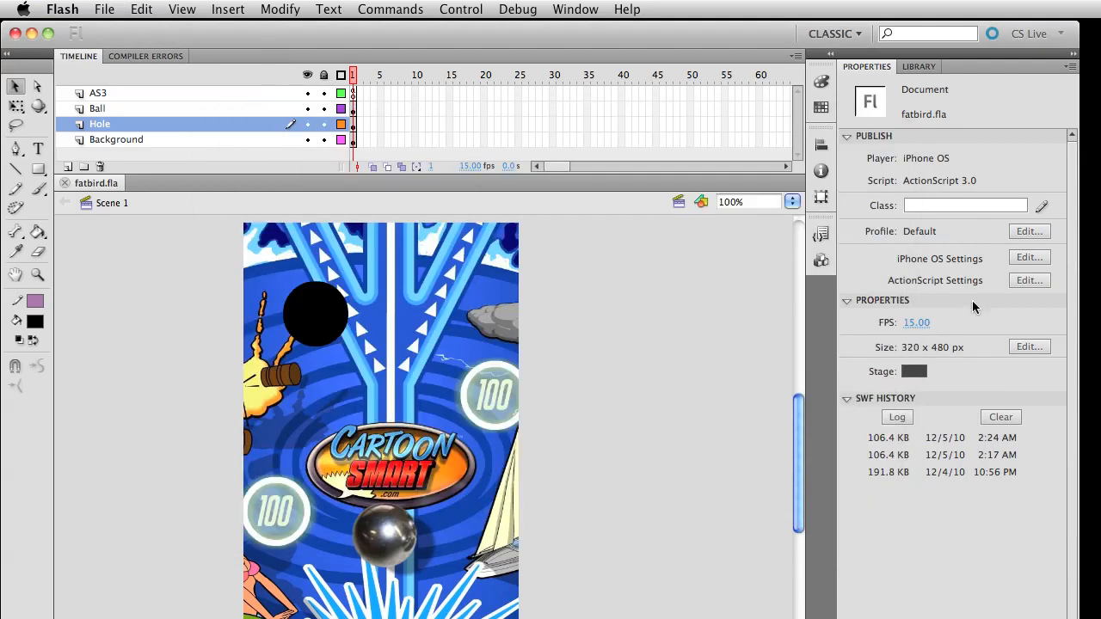
In the Flash publish settings, choose iPhone OS as the player and open the iPhone OS settings
click(62, 8)
mouse_move(104, 9)
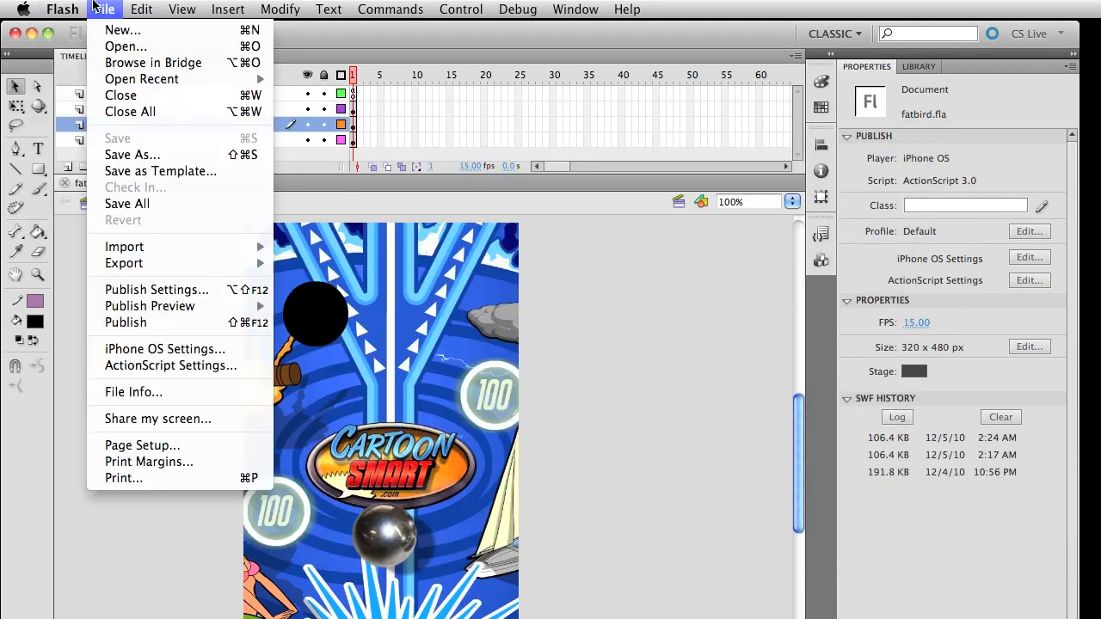
click(177, 296)
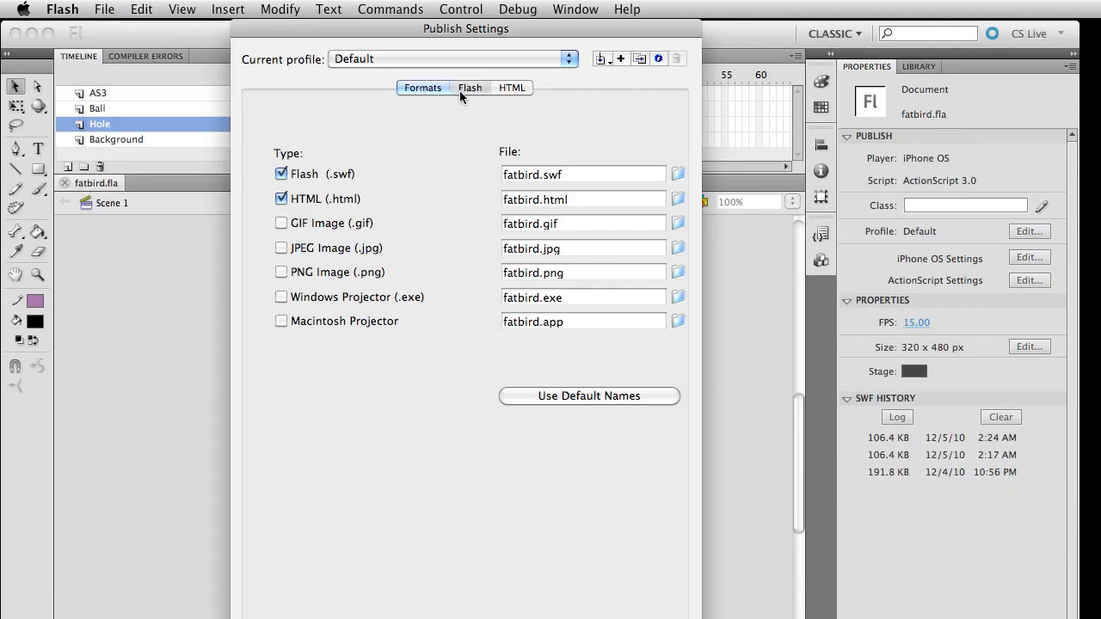
click(465, 89)
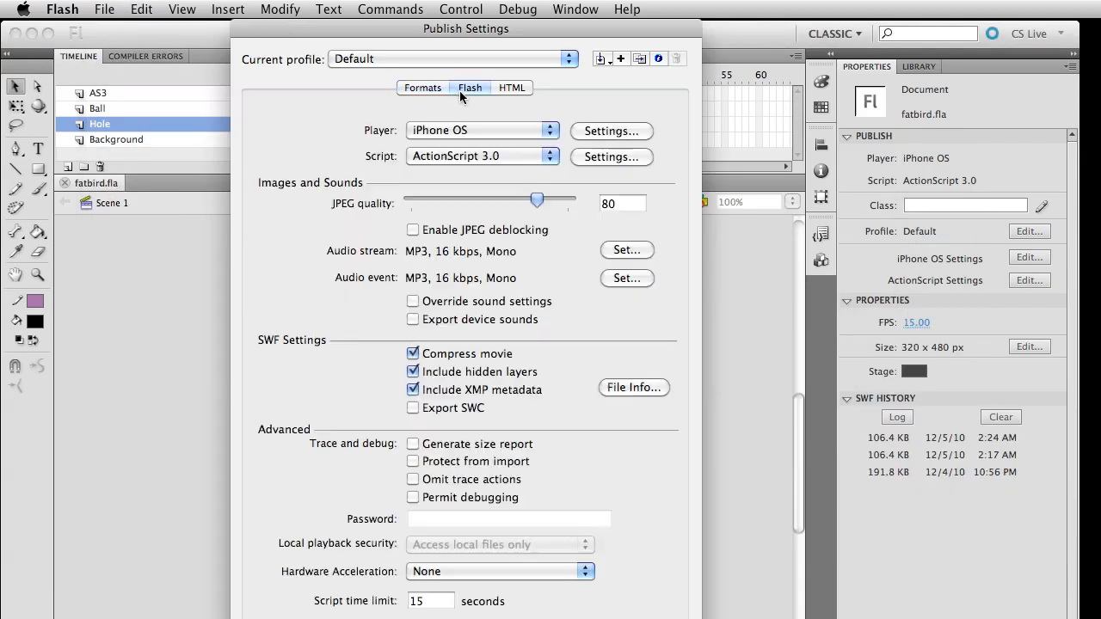
click(480, 130)
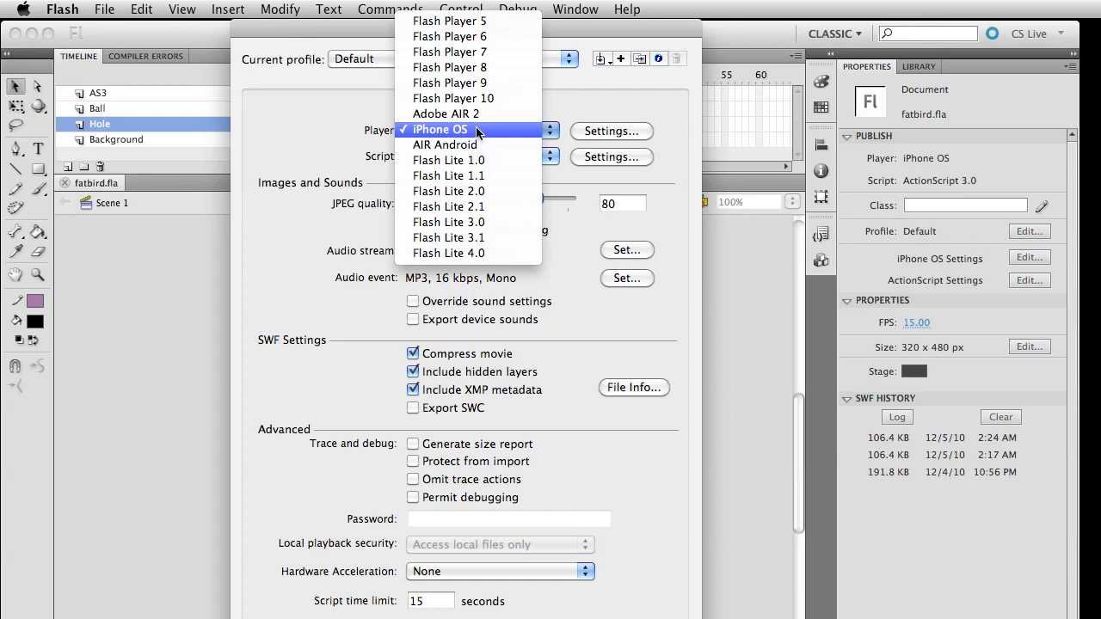
click(482, 130)
click(641, 133)
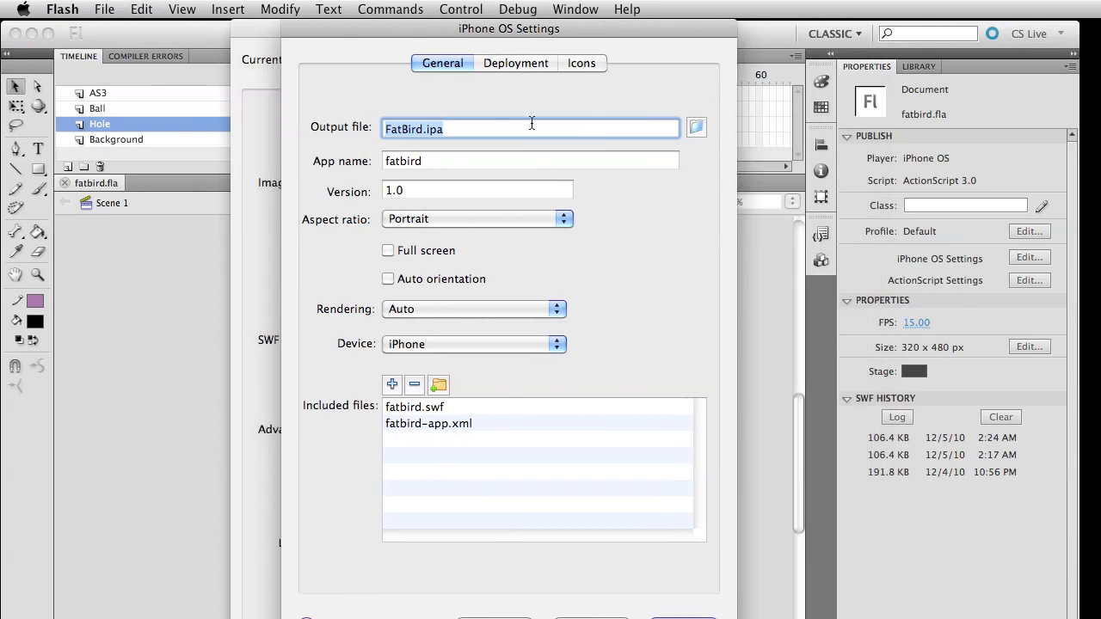
Look at the deployment settings and review the output file, app name and version in the general iPhone OS settings
click(508, 67)
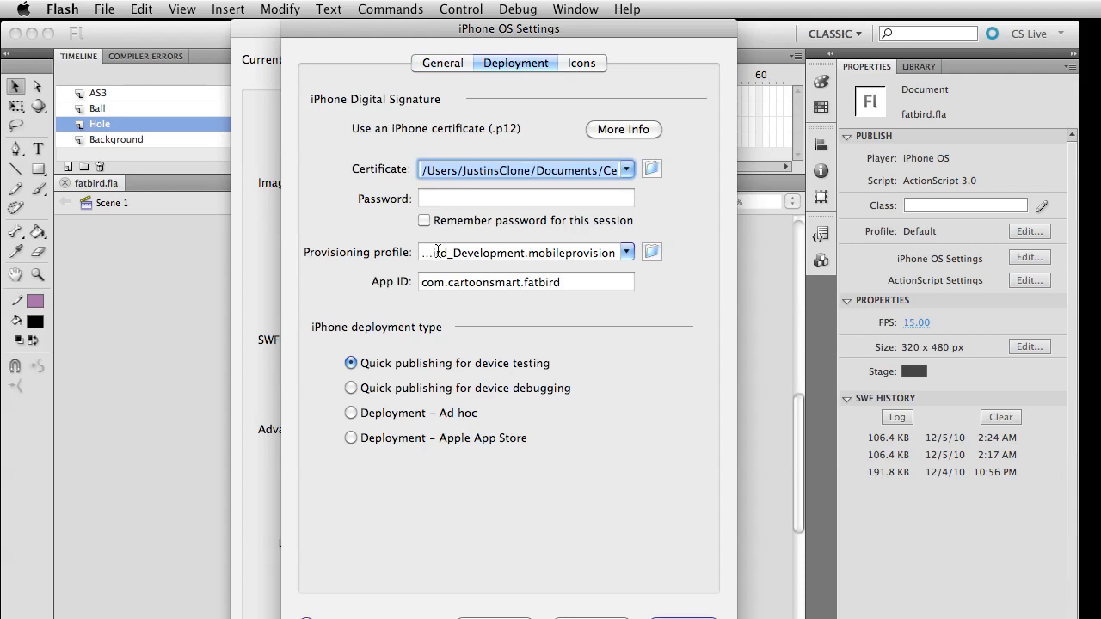
click(444, 65)
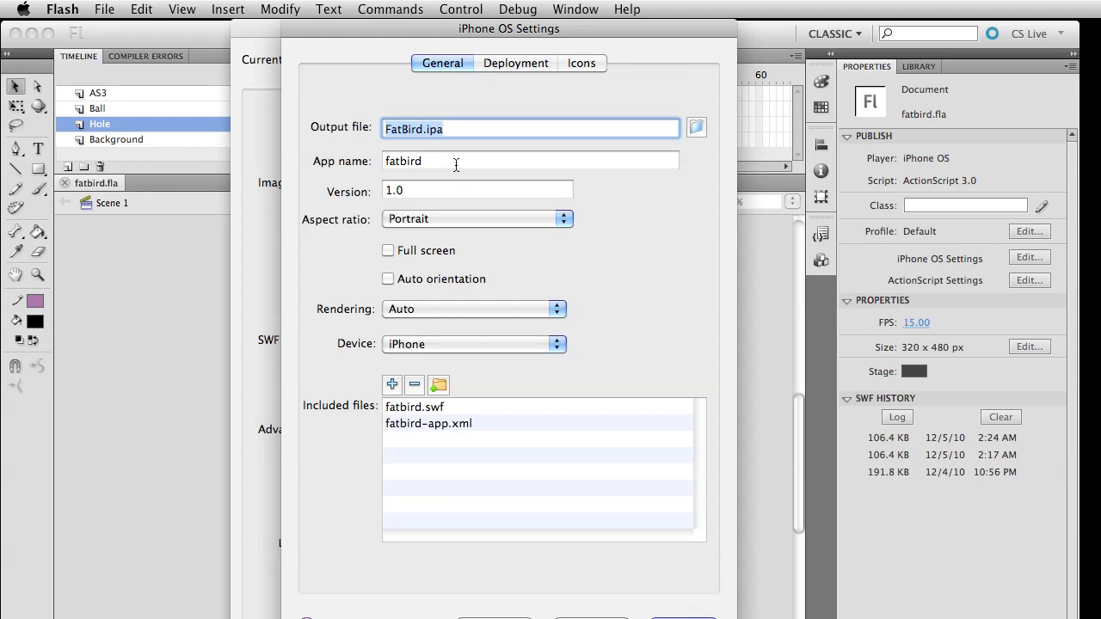
key(Tab)
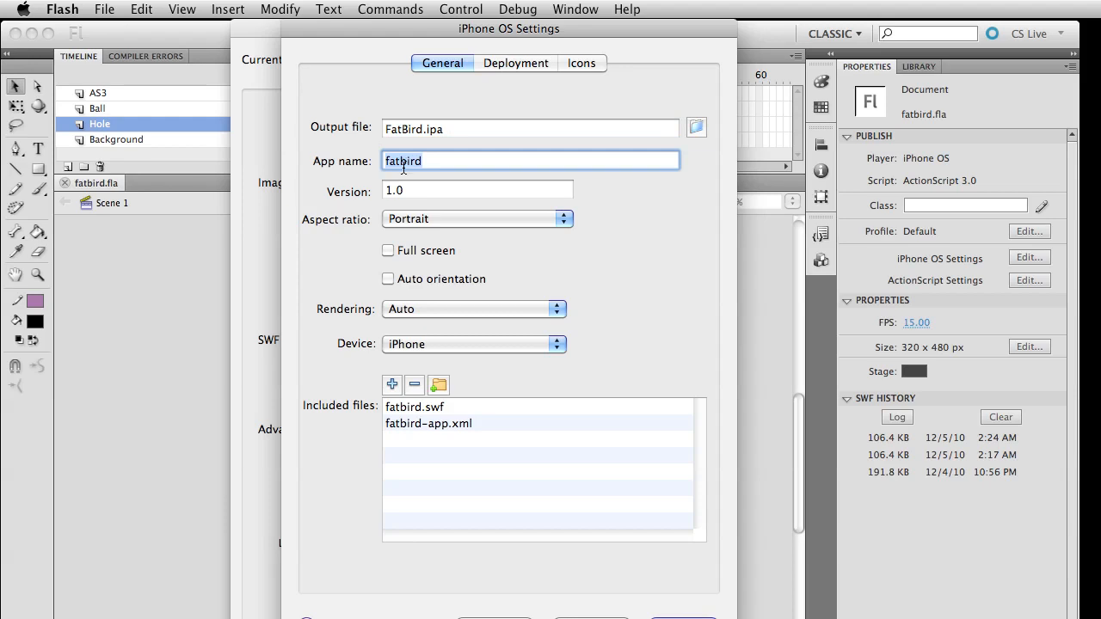
key(Tab)
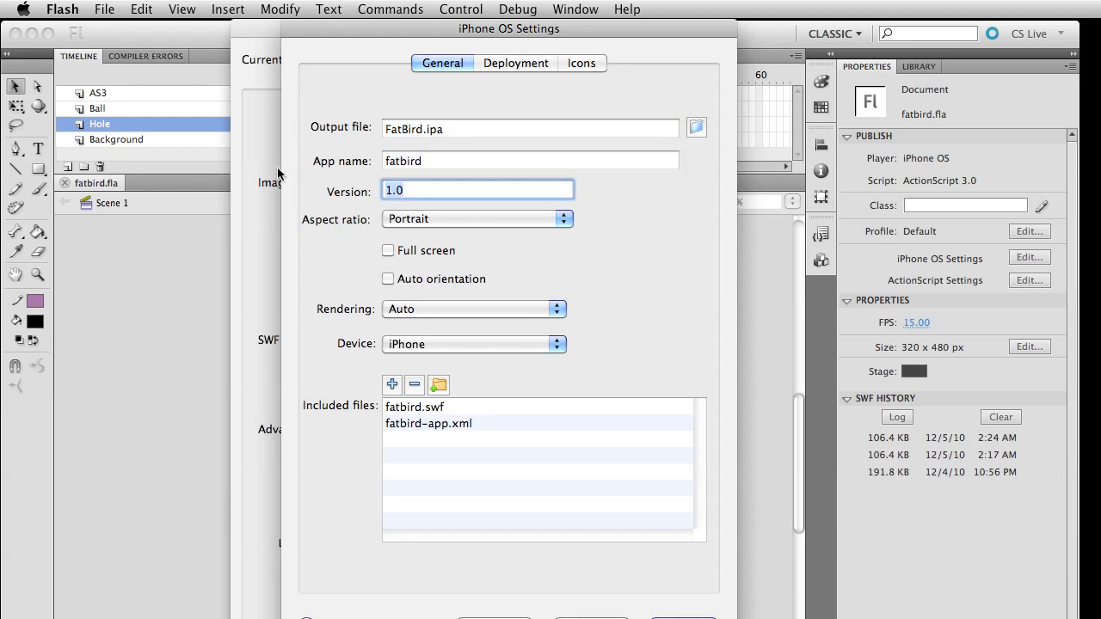
drag(424, 197, 359, 196)
click(408, 193)
drag(417, 191, 327, 189)
Examine the available aspect ratio, rendering and device options in the general iPhone OS settings without changing them
click(413, 220)
click(389, 219)
click(412, 314)
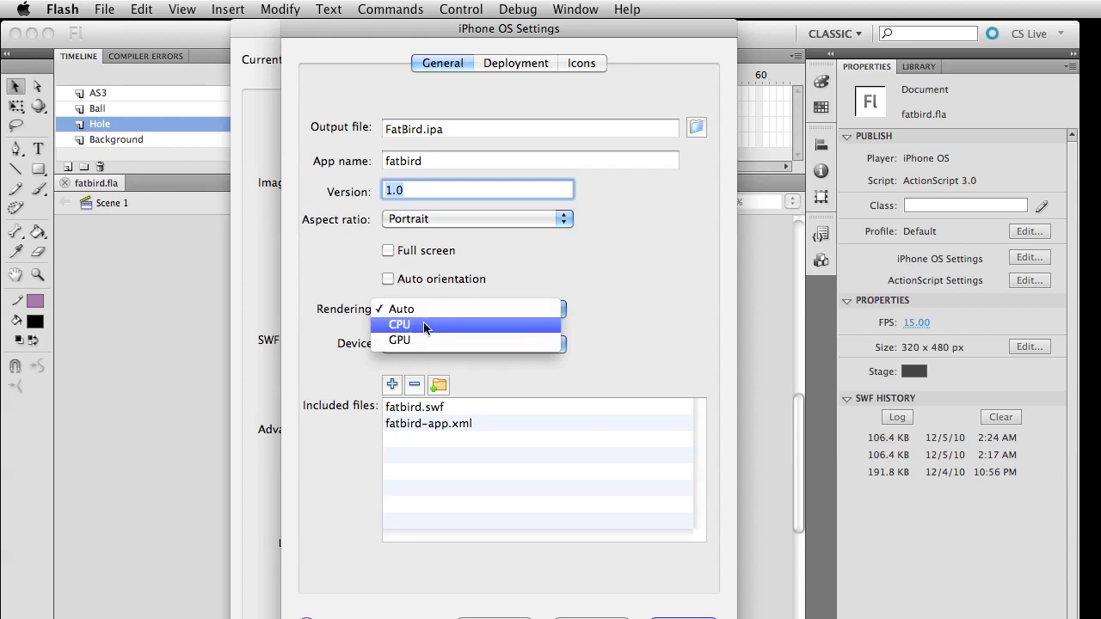
click(397, 280)
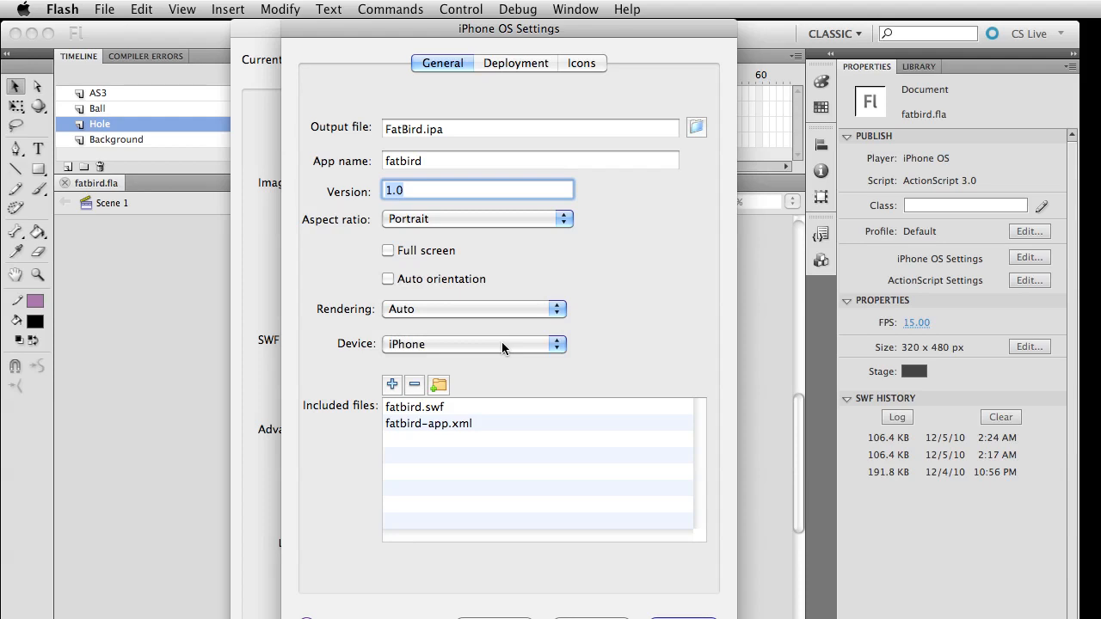
click(502, 344)
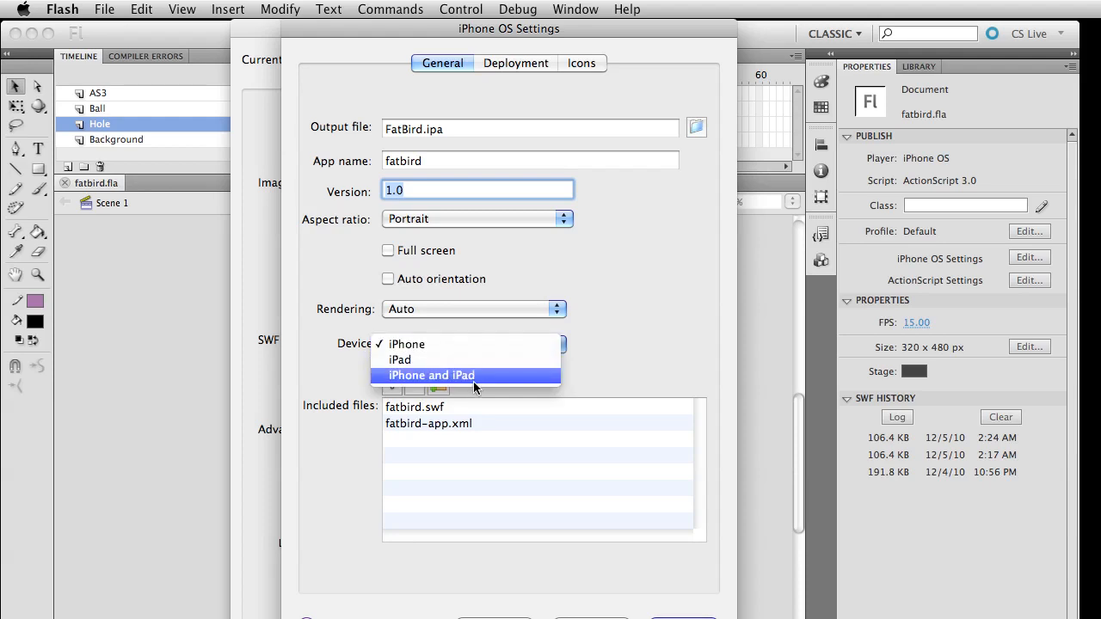
click(284, 320)
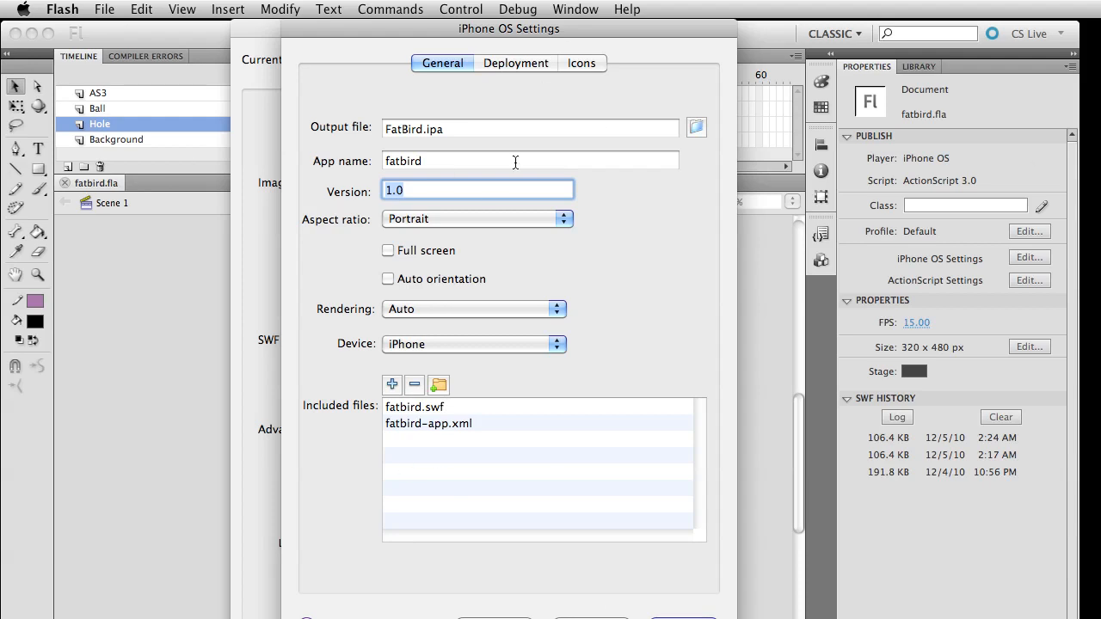
click(493, 130)
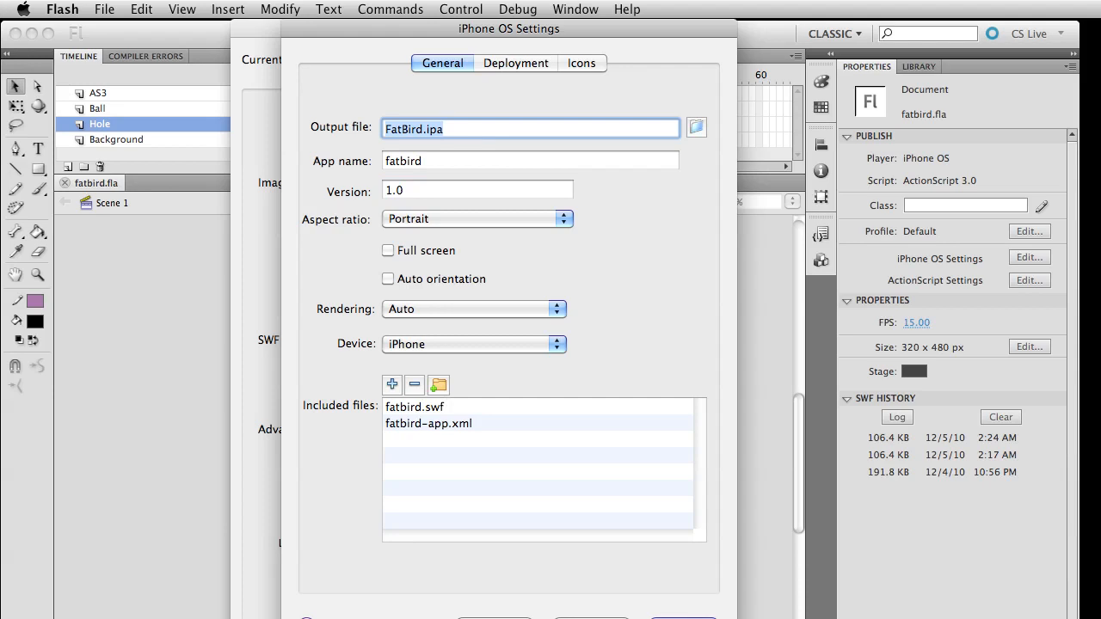
Open the iPhone deployment settings, switch to Safari and view the enrolment price on the iOS Developer Program page
click(514, 61)
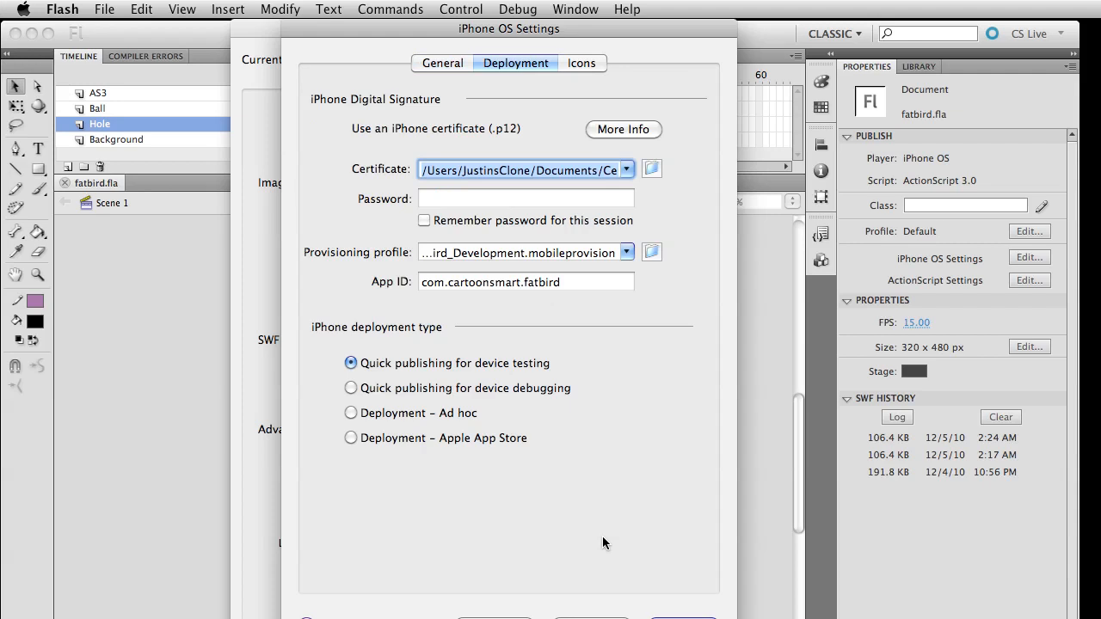
key(super+Tab)
drag(2, 8, 270, 6)
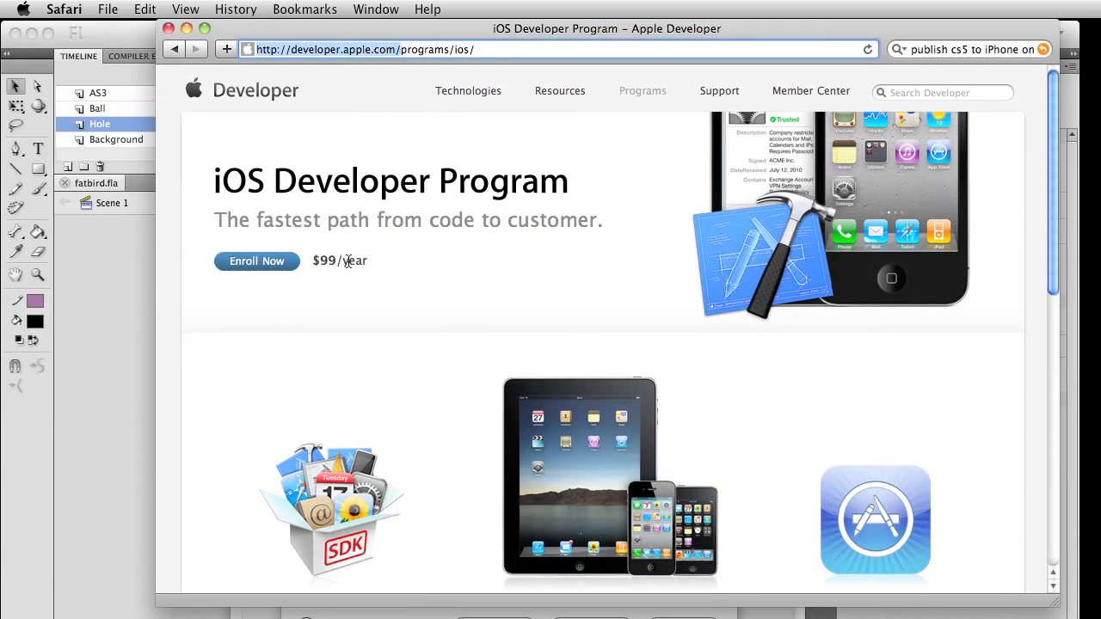
drag(375, 269, 338, 258)
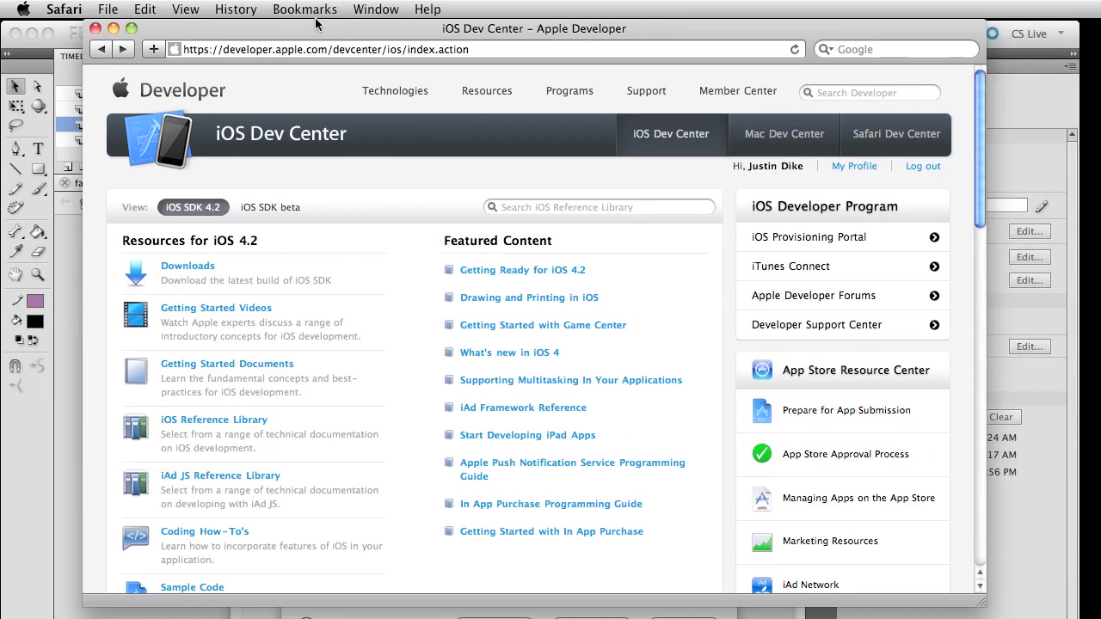
Open the iOS Provisioning Portal from the iOS Dev Center and view its development certificates
click(823, 248)
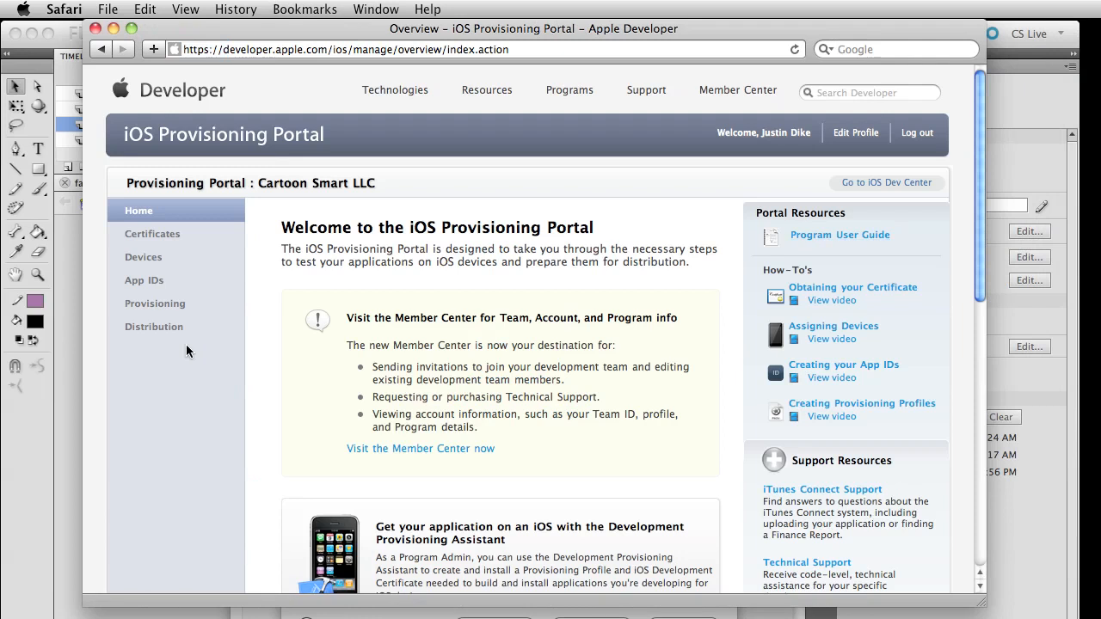
click(165, 239)
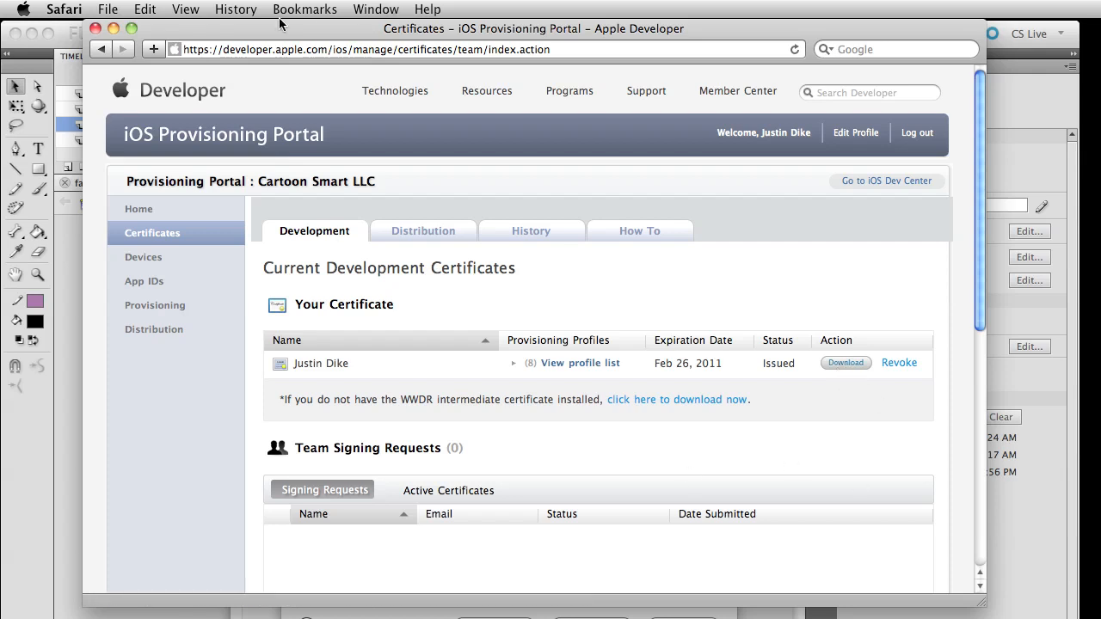
drag(245, 31, 1100, 33)
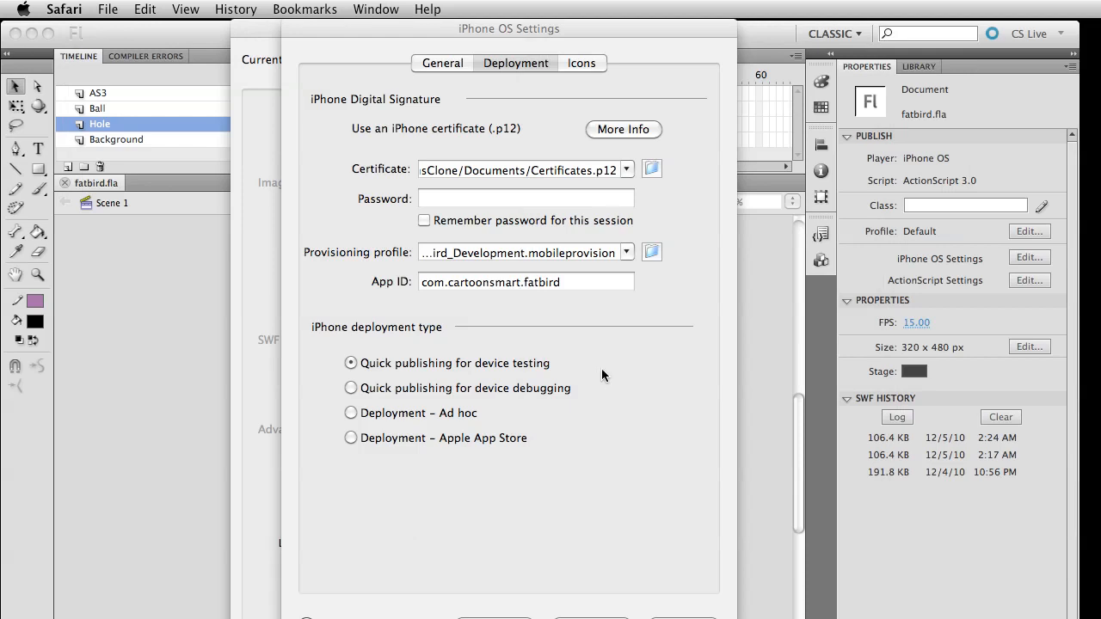
View the downloaded certificate developer_identity-2.cer in Safari's Downloads window and move the window out of the way
drag(1100, 129, 538, 129)
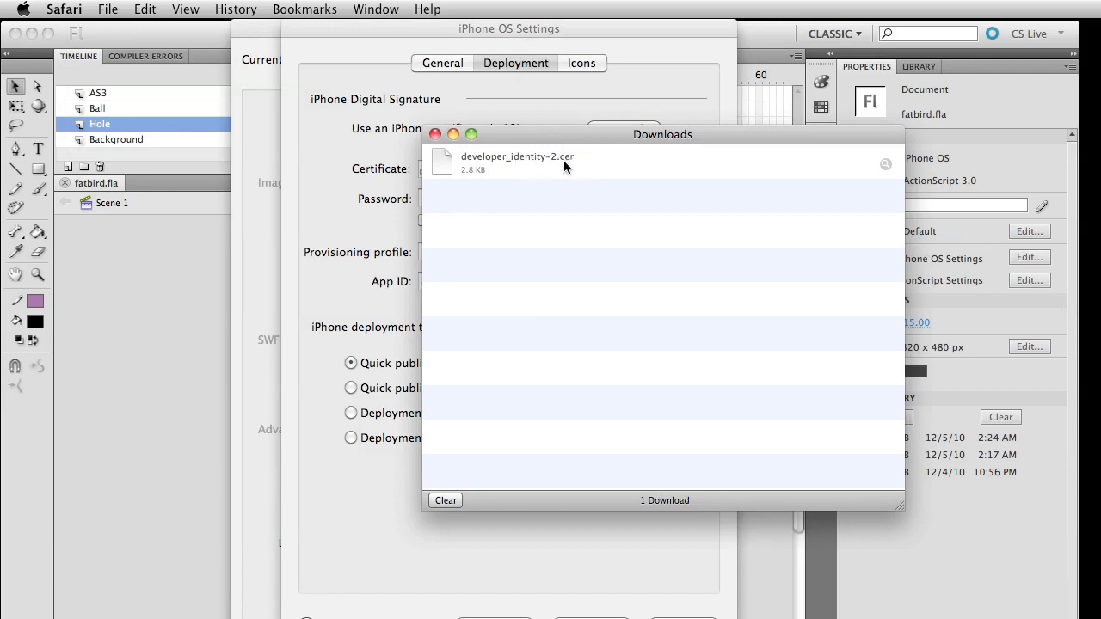
drag(528, 139, 529, 140)
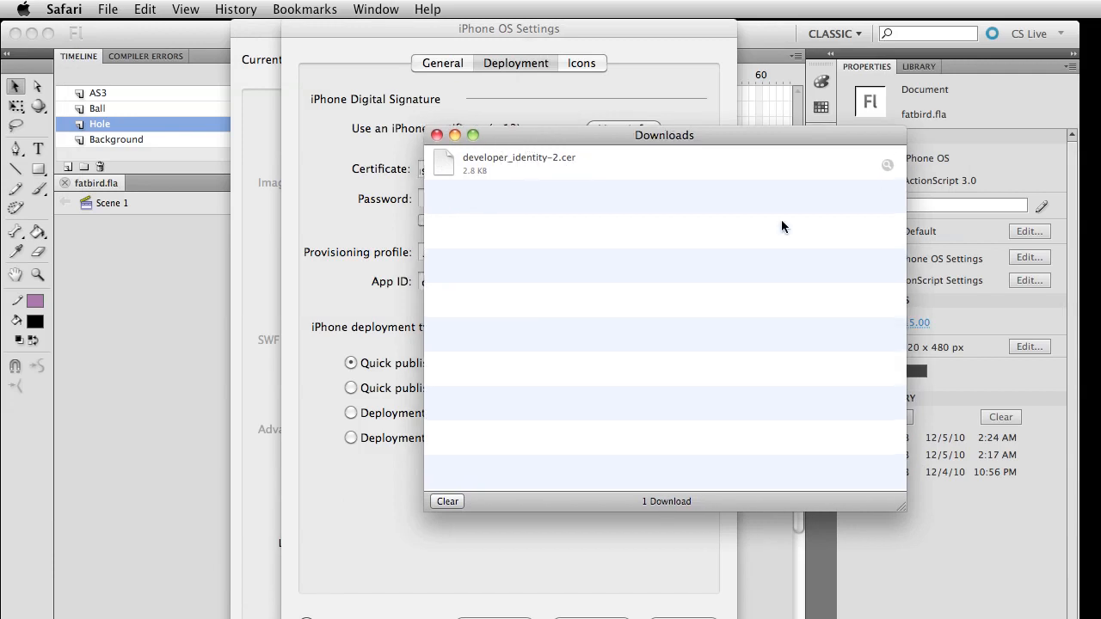
drag(617, 140, 1100, 139)
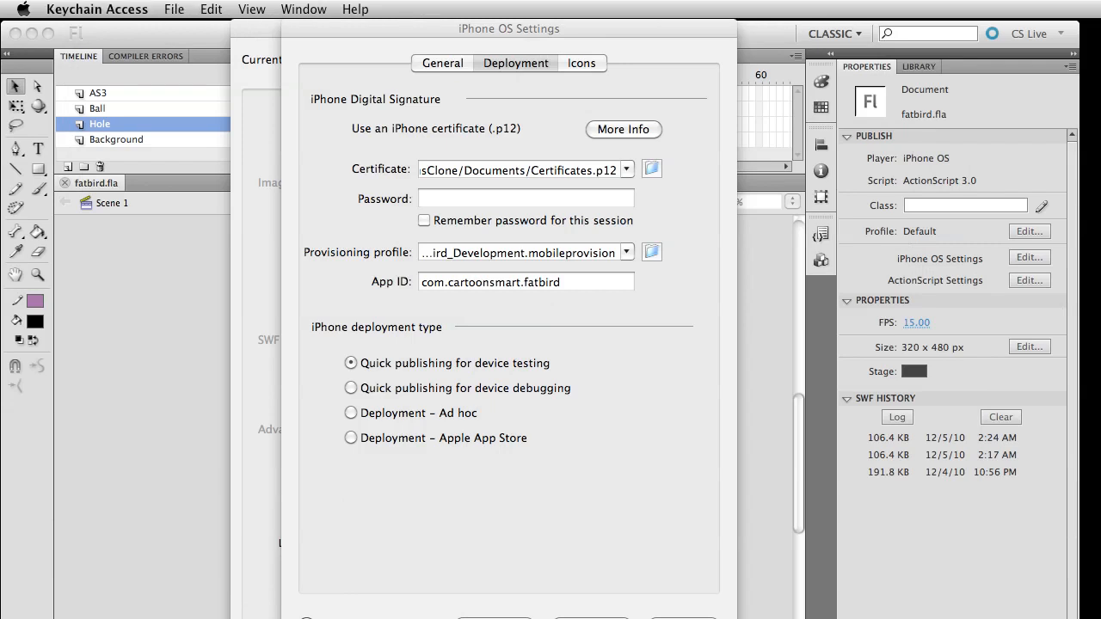
In Keychain Access, try to export the iPhone Distribution certificate to the Desktop as Certificates.p12, cancel at the password request and close the window
drag(1100, 507, 337, 70)
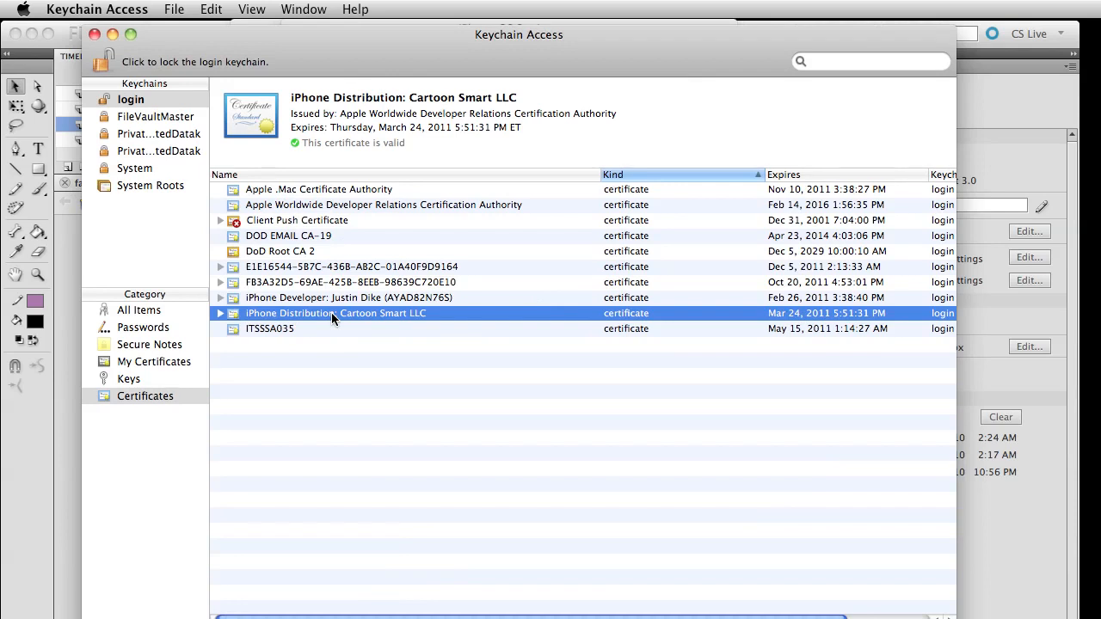
click(145, 8)
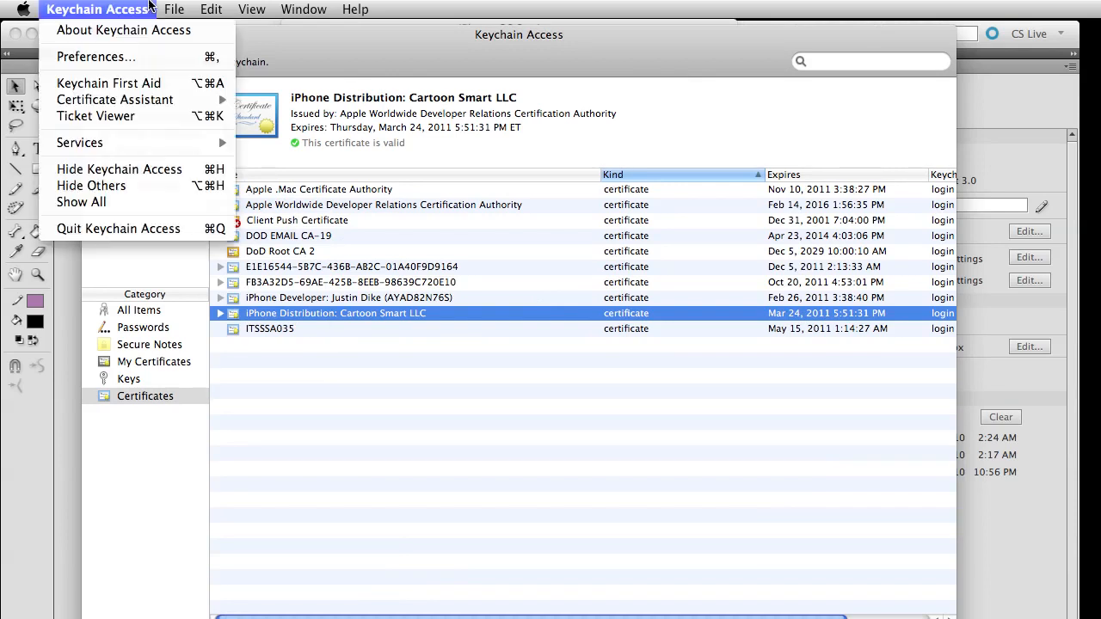
mouse_move(163, 7)
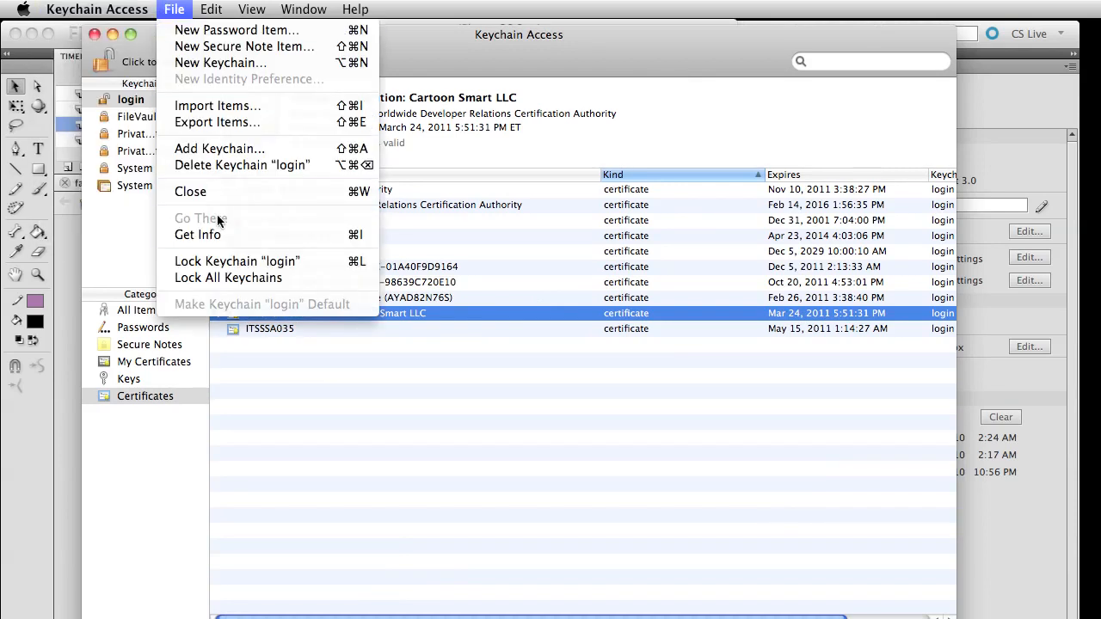
click(222, 121)
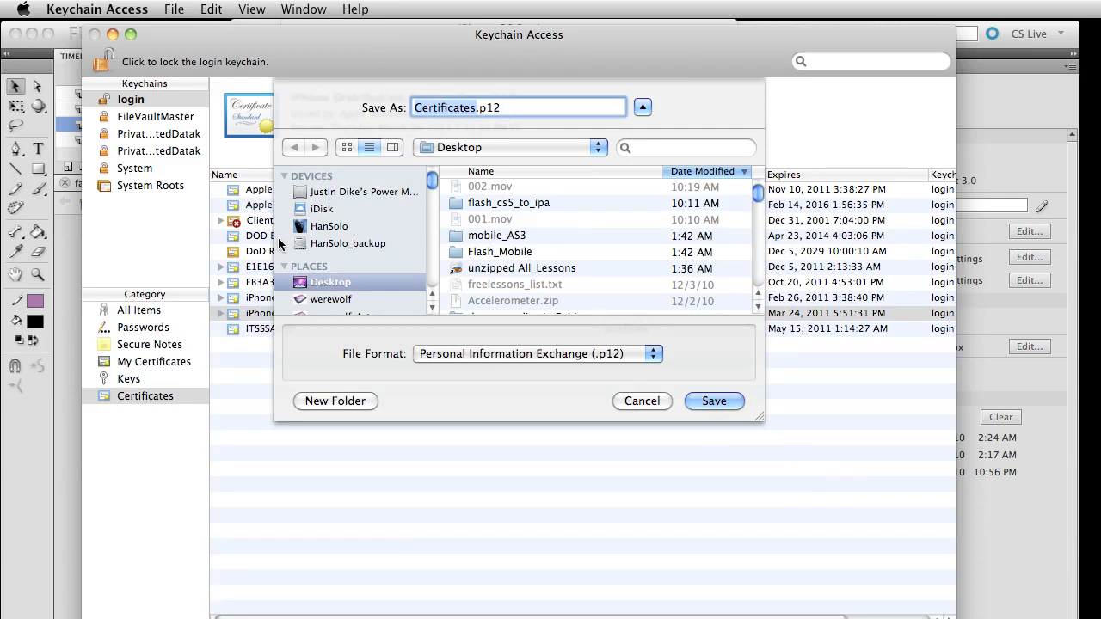
scroll(394, 269, down, 5)
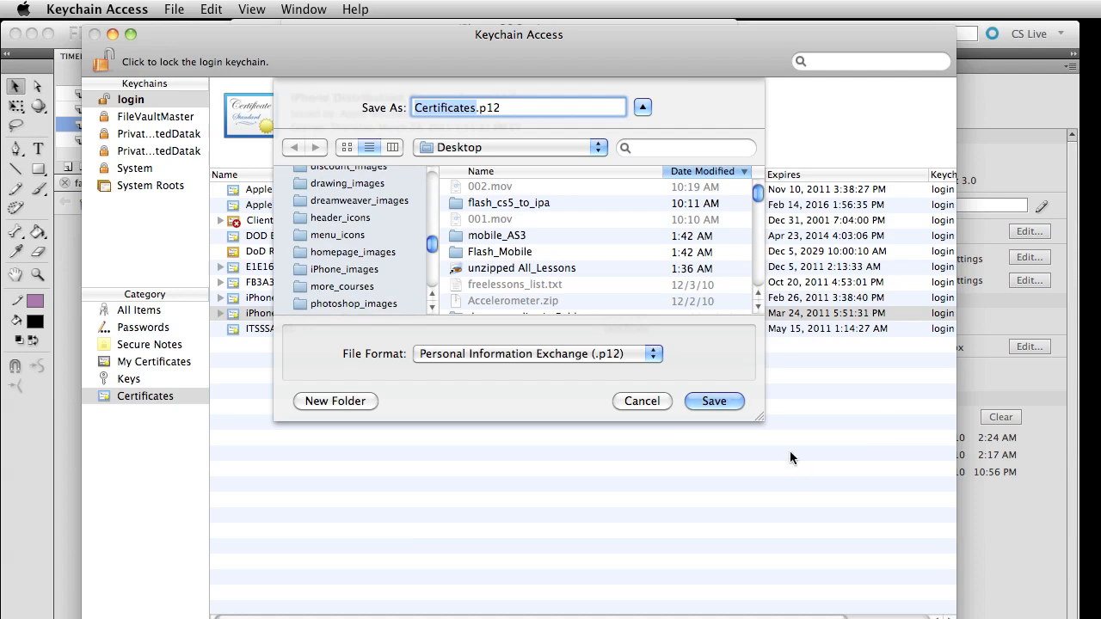
click(714, 401)
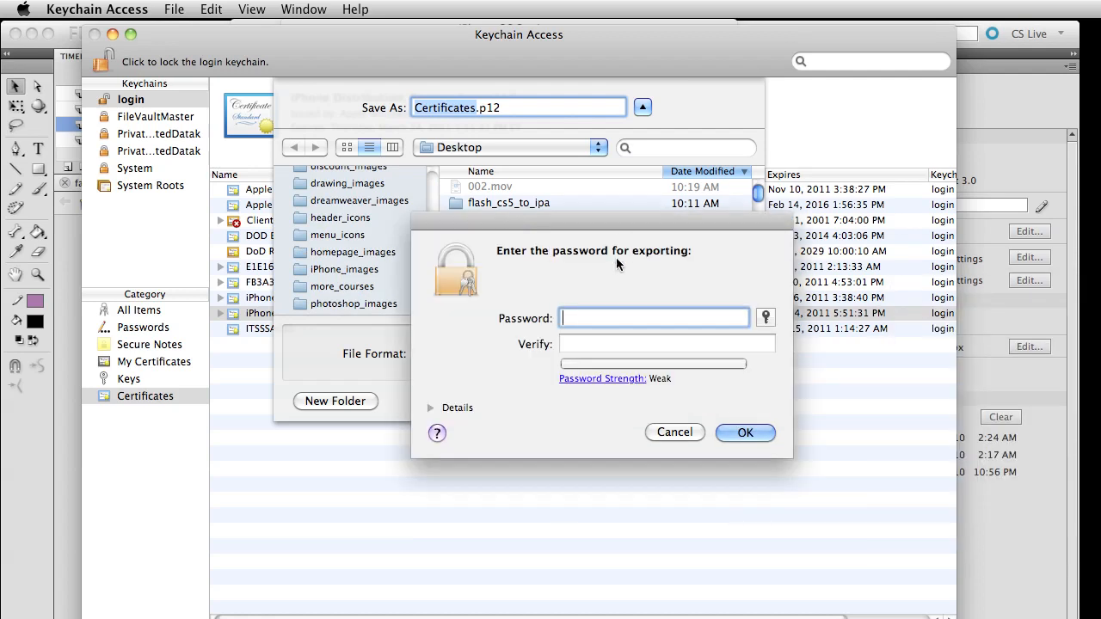
click(674, 433)
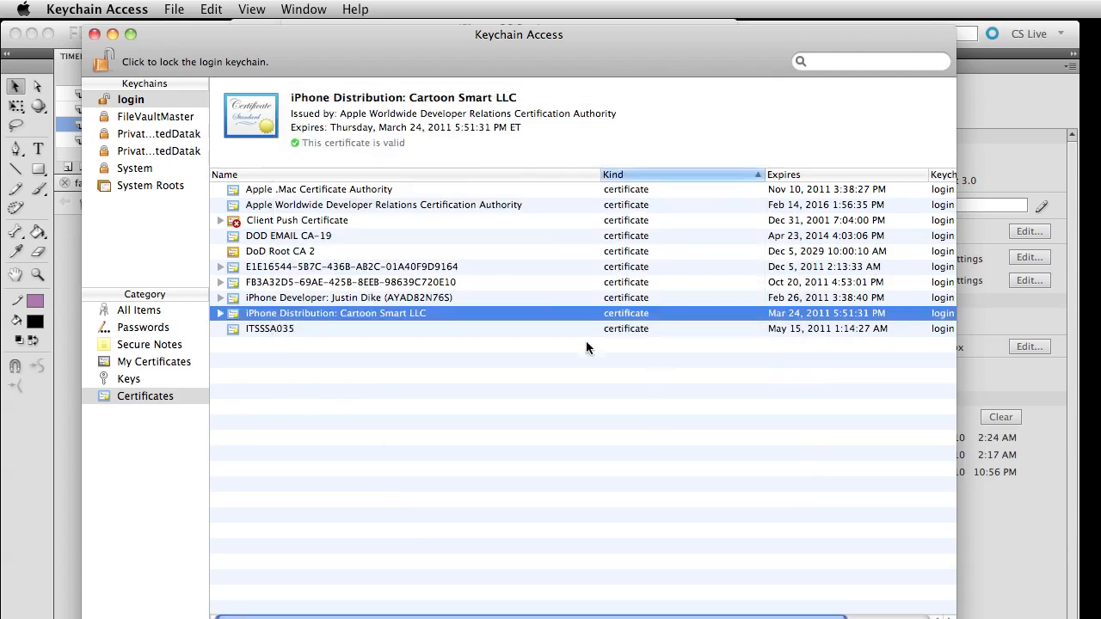
key(super+w)
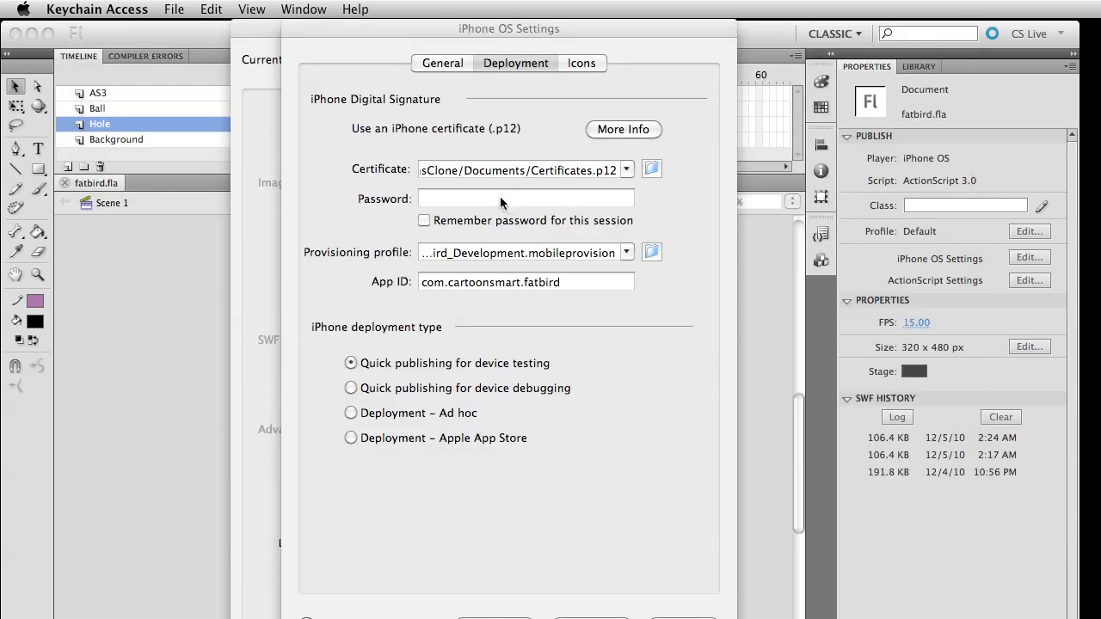
Switch to Safari, open the portal's distribution provisioning profiles and download the Fat Bird Distribution profile
click(546, 203)
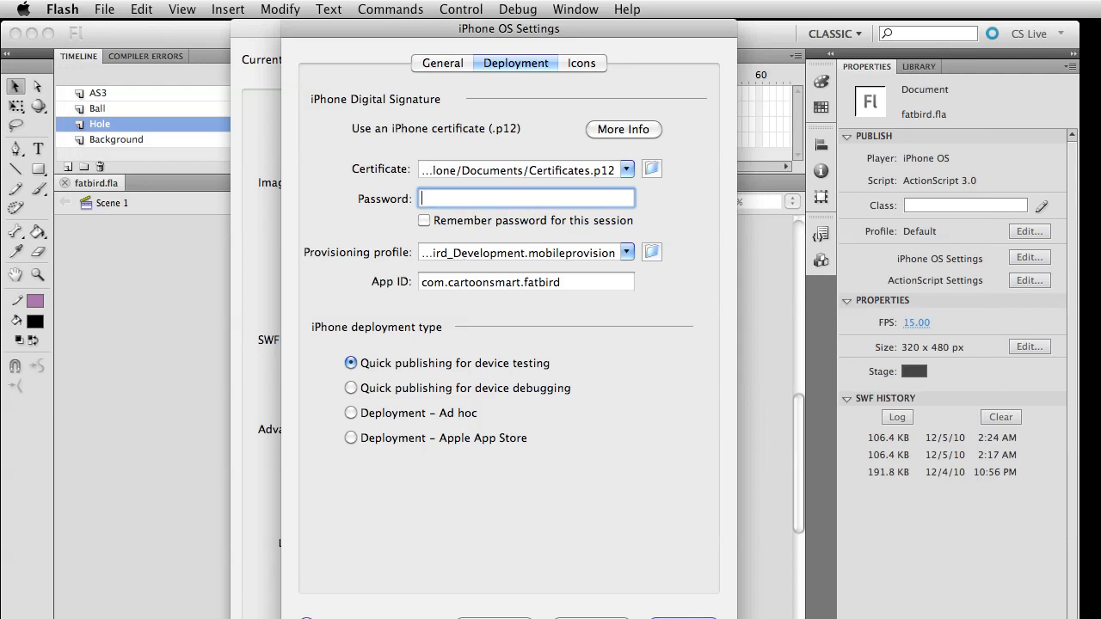
key(super+Tab)
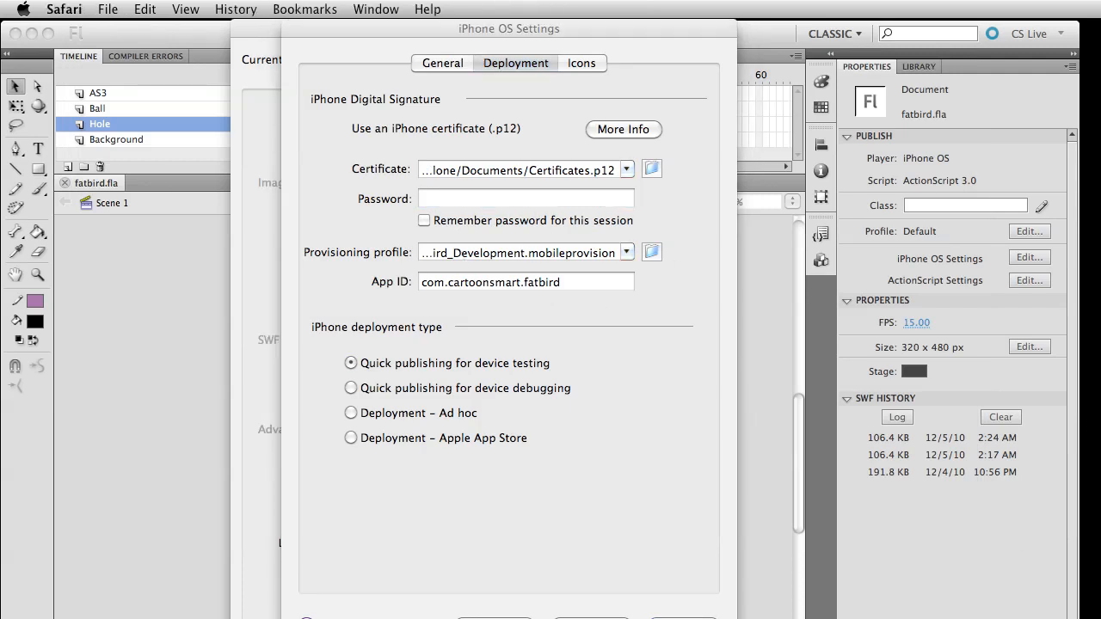
drag(1100, 5, 244, 2)
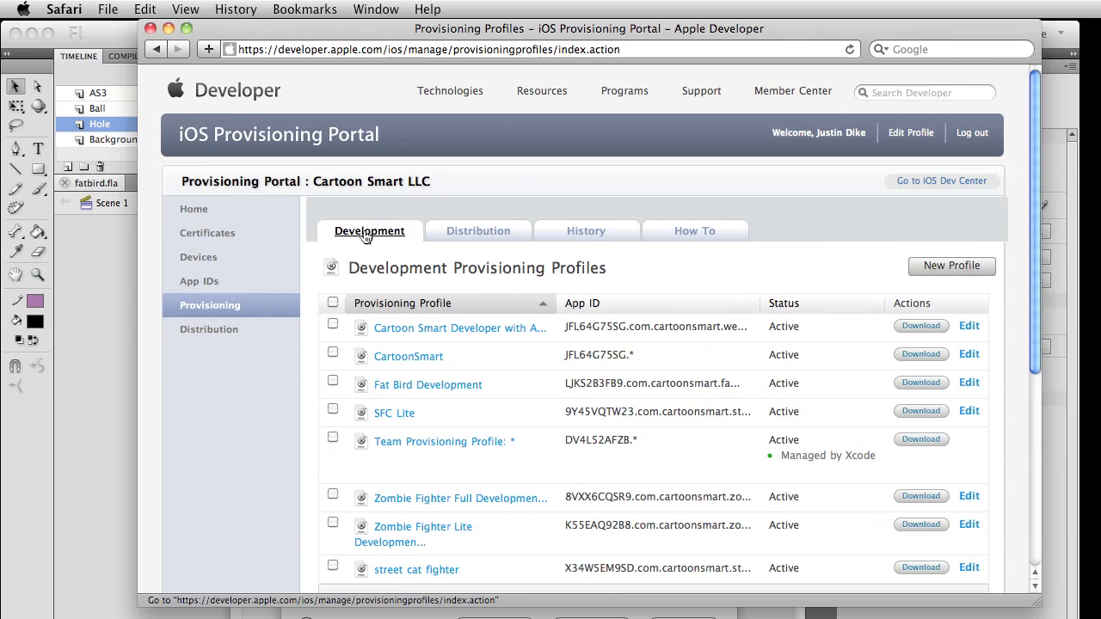
click(489, 239)
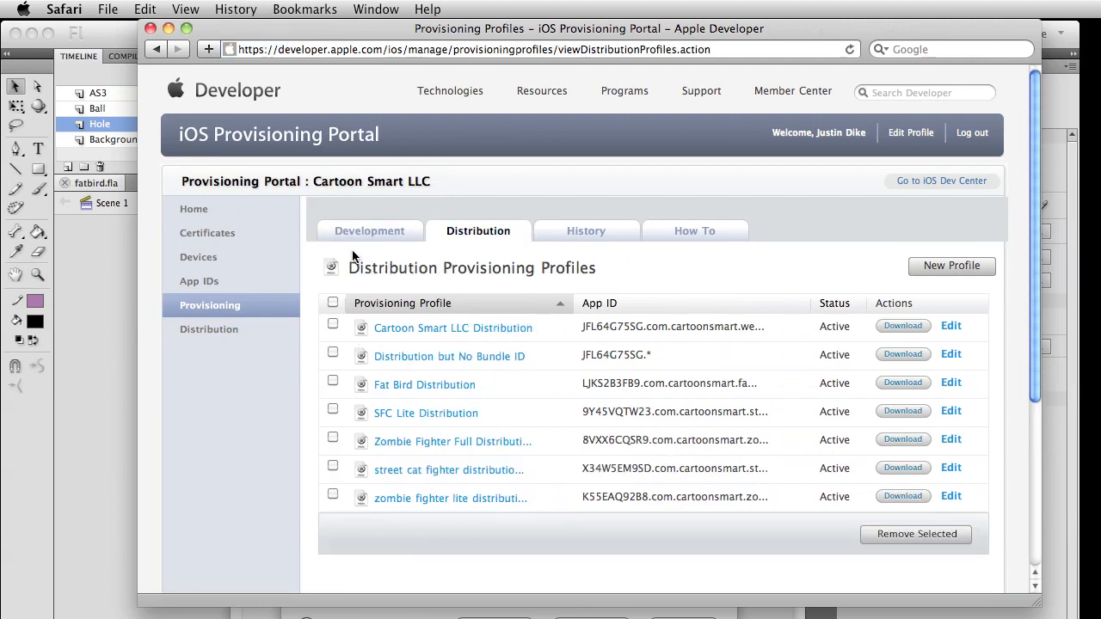
click(903, 382)
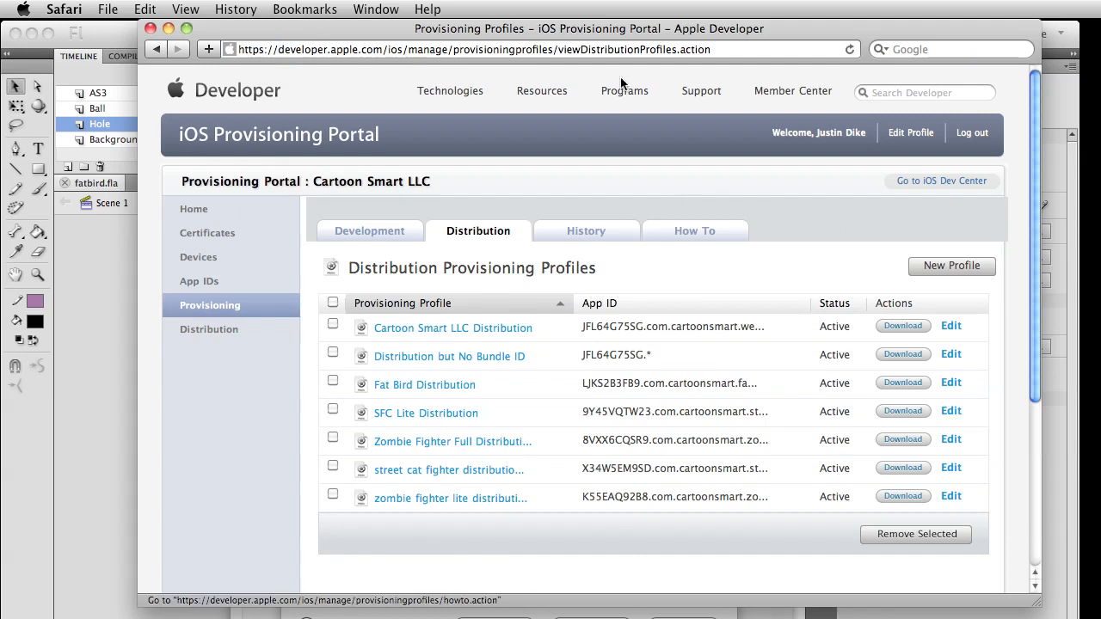
View the downloaded Fat_Bird_Distribution.mobileprovision in Safari's Downloads window and close the Downloads and portal windows
click(378, 9)
click(398, 150)
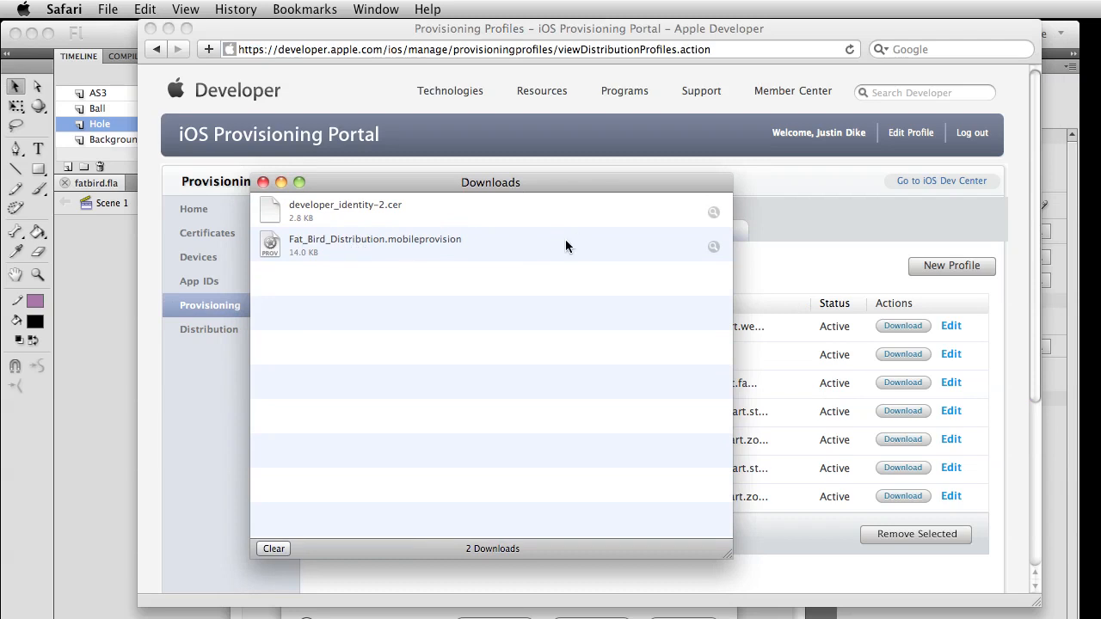
click(263, 181)
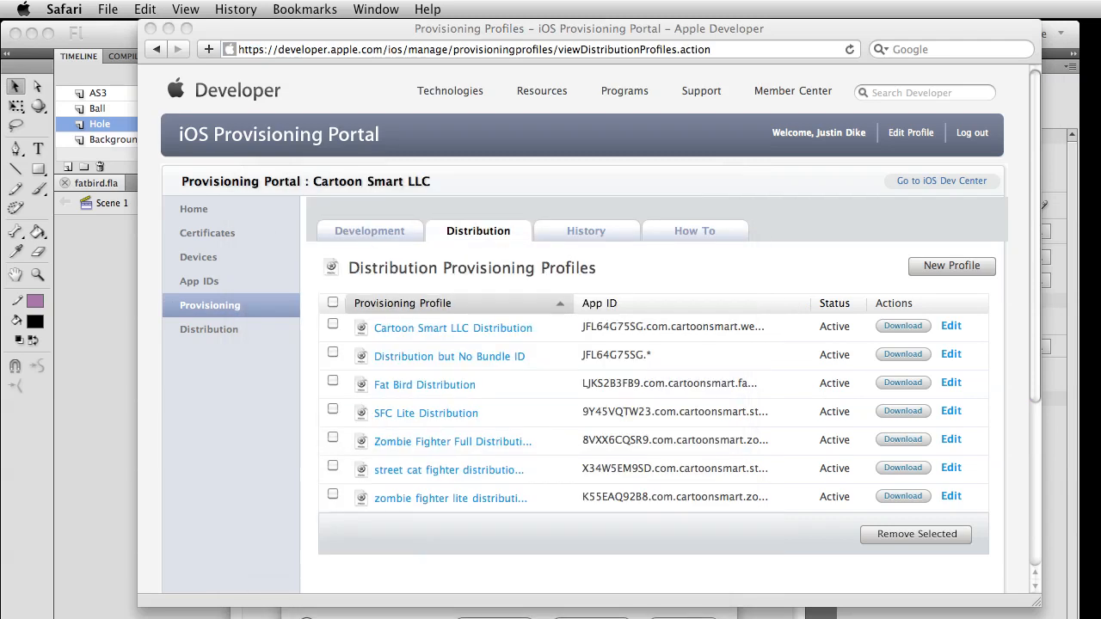
click(152, 31)
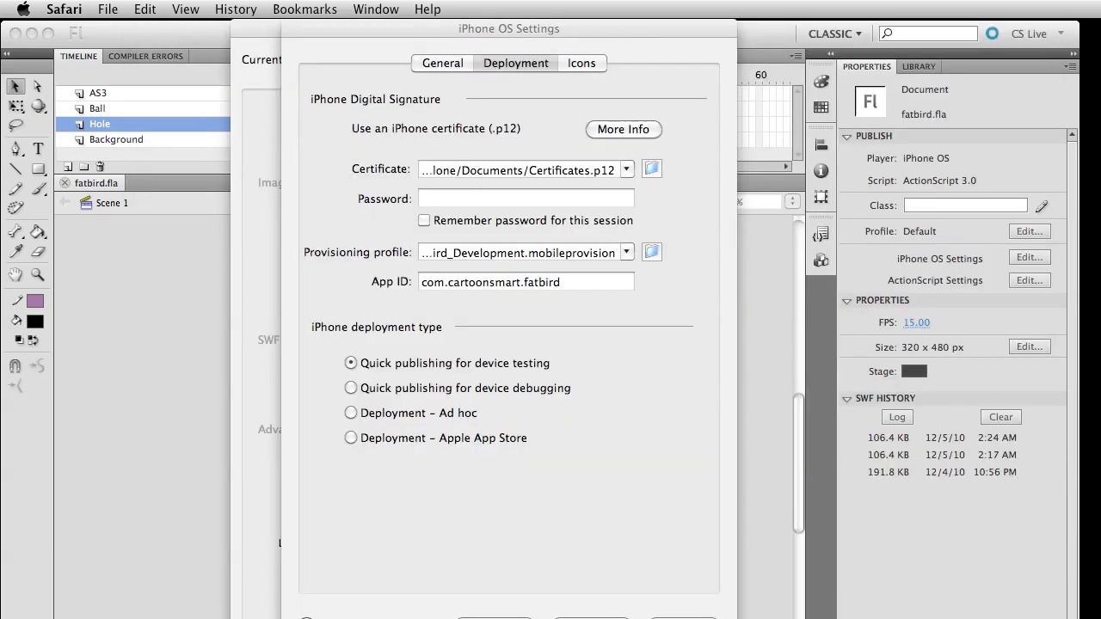
Highlight the provisioning profile path in Flash's deployment settings, switch to Safari and select Fat_Bird_Distribution.mobileprovision among the downloads
click(723, 477)
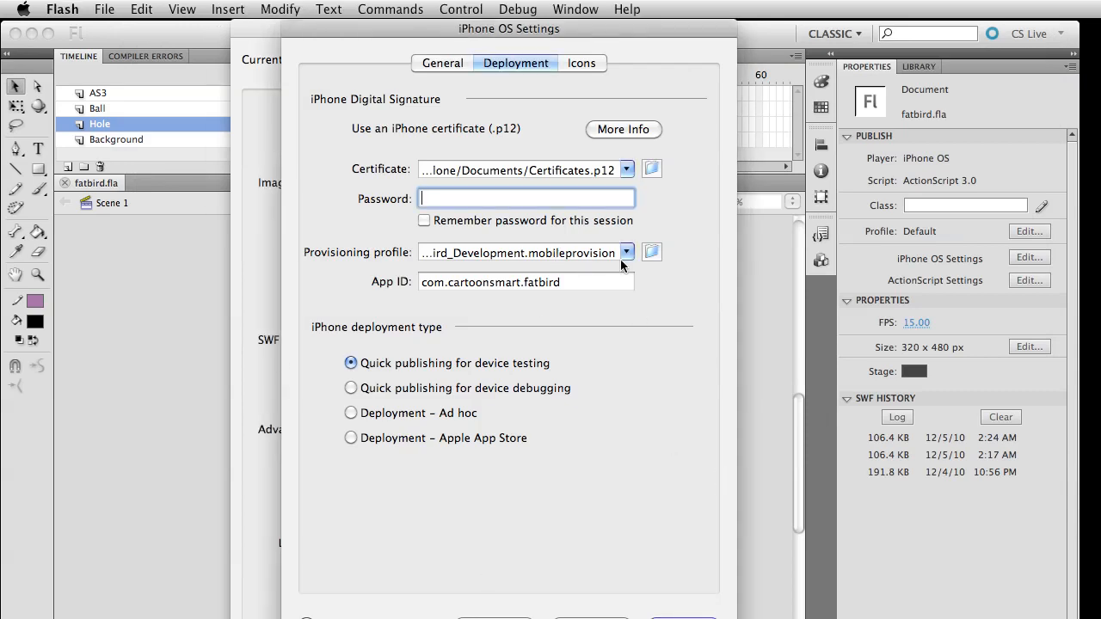
drag(537, 254, 248, 247)
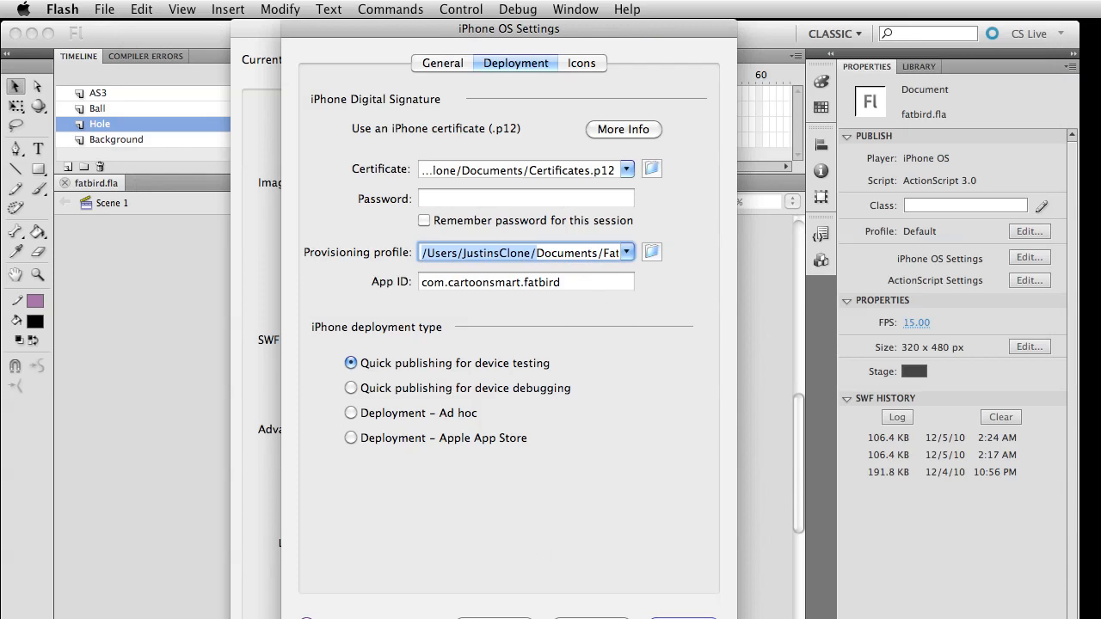
key(super+Tab)
click(249, 355)
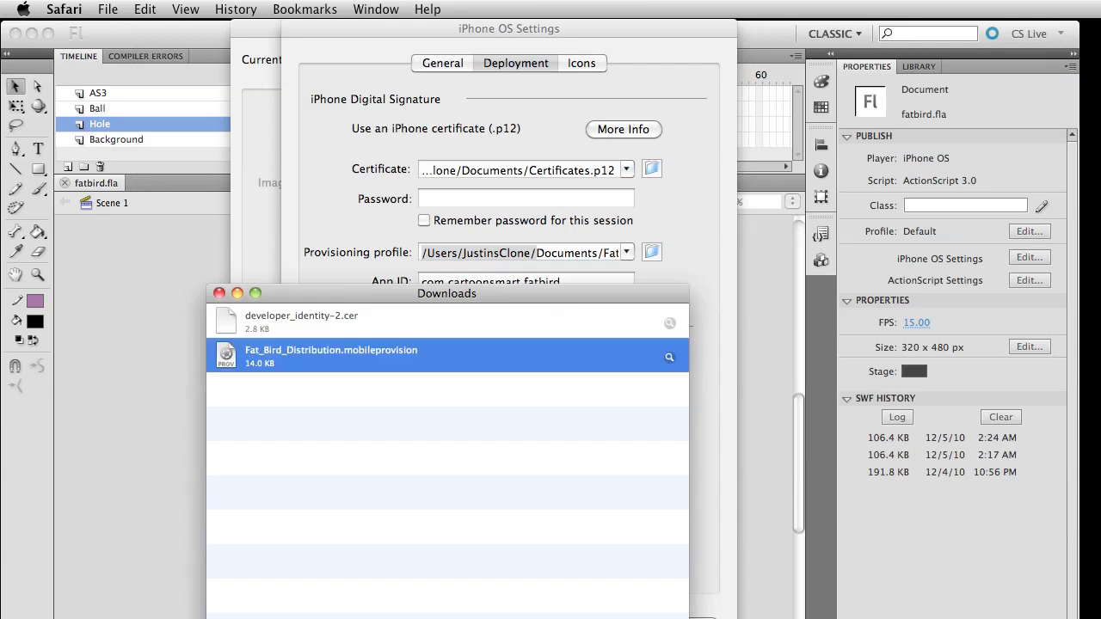
In iTunes, open the dialog for adding a file to the library, cancel it, and put away the iTunes and Downloads windows
key(super+Tab)
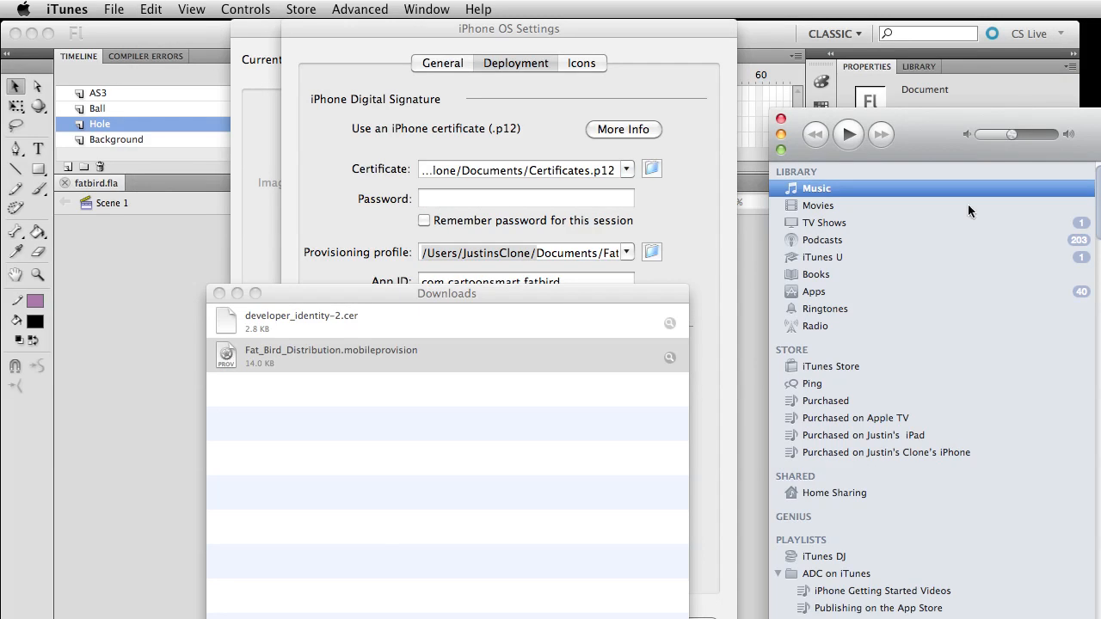
click(809, 367)
drag(1061, 129, 340, 69)
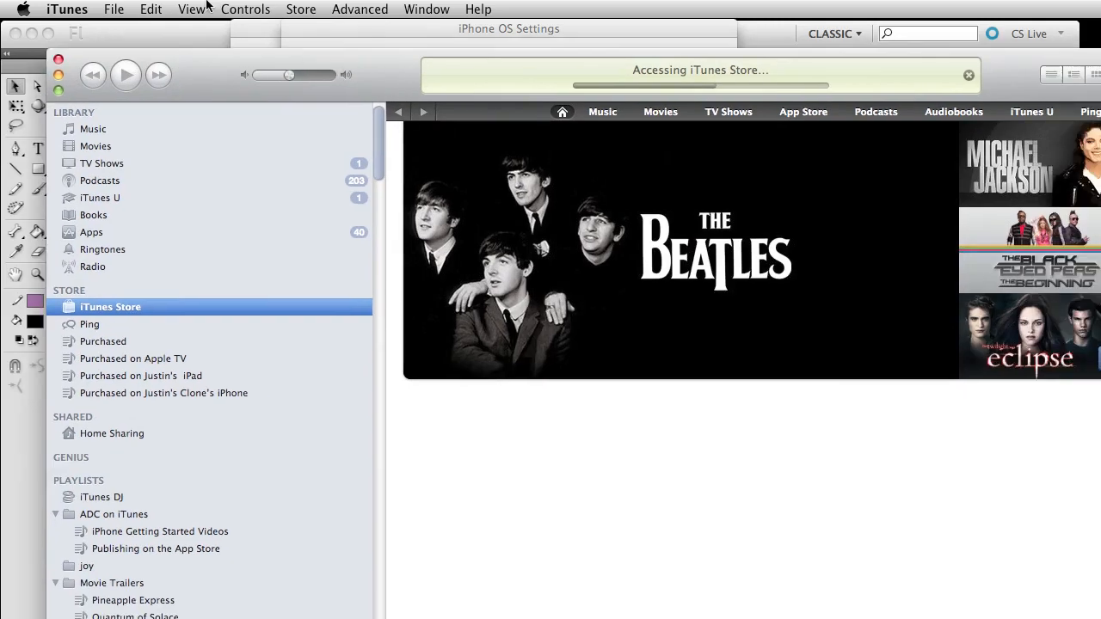
click(112, 8)
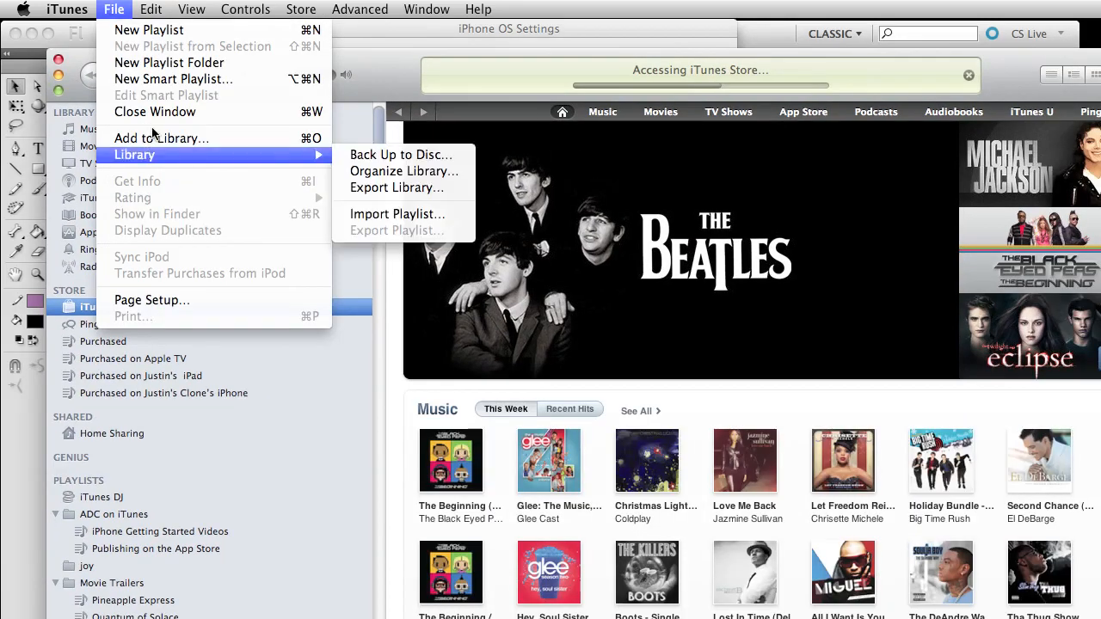
click(159, 139)
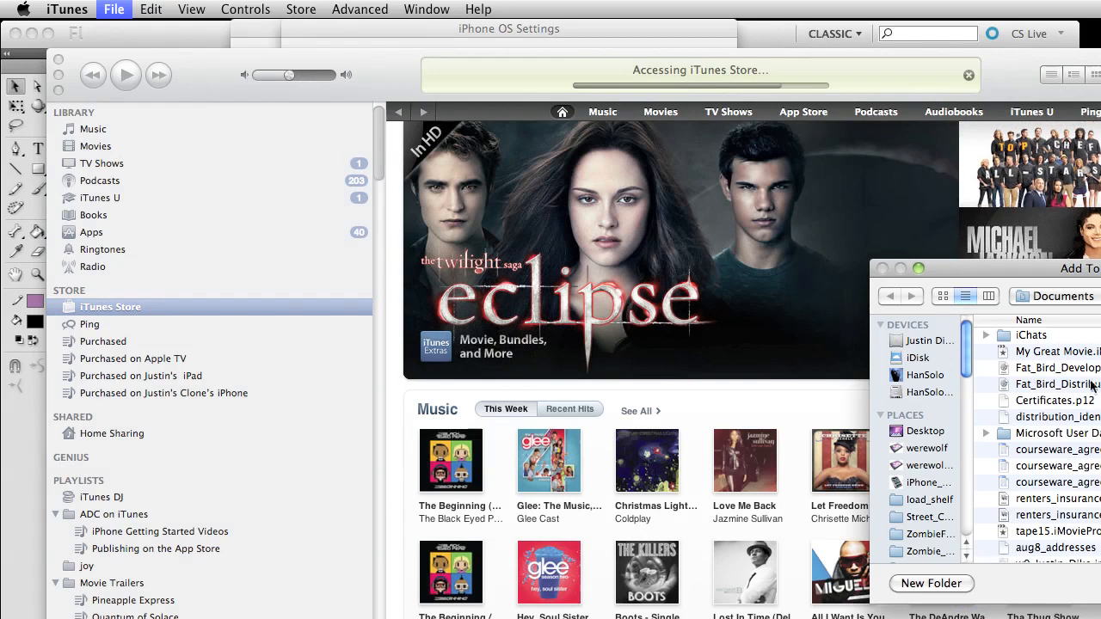
key(Escape)
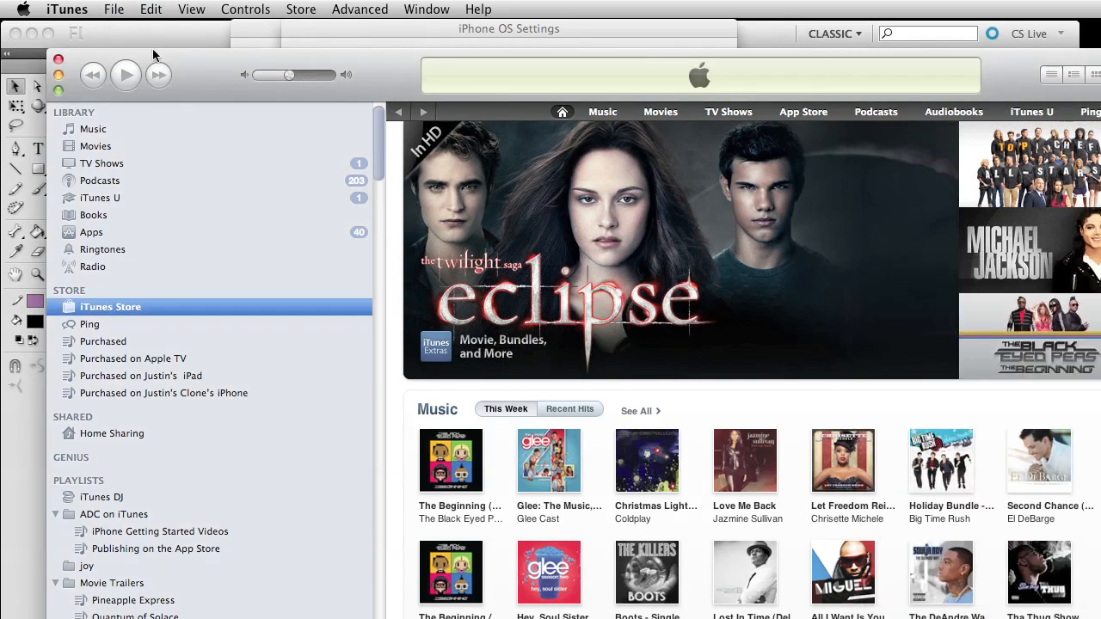
click(57, 75)
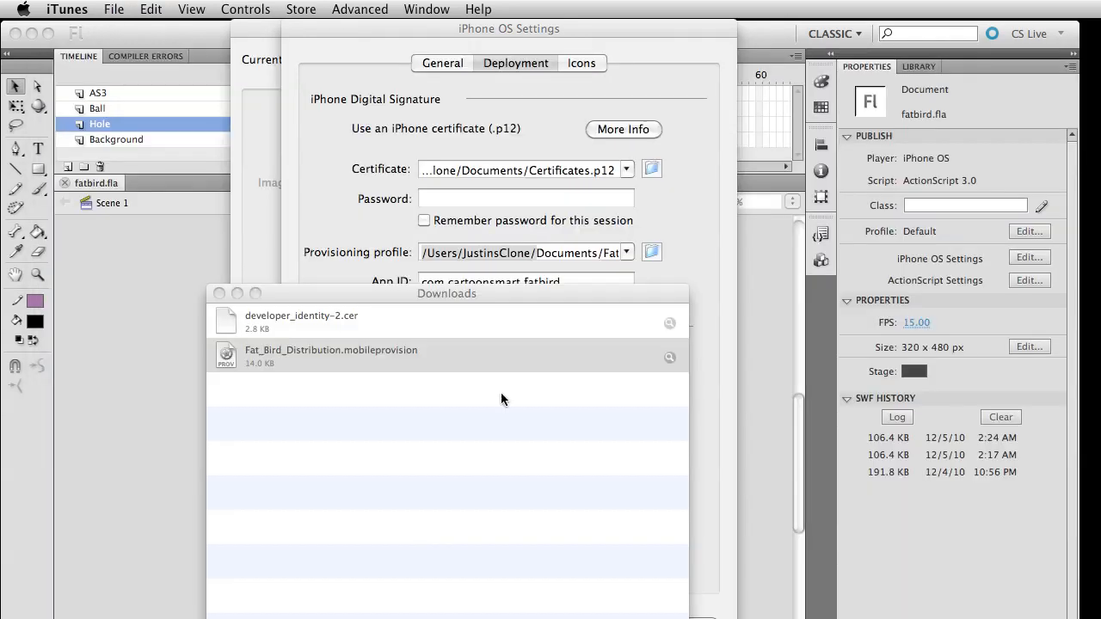
click(216, 294)
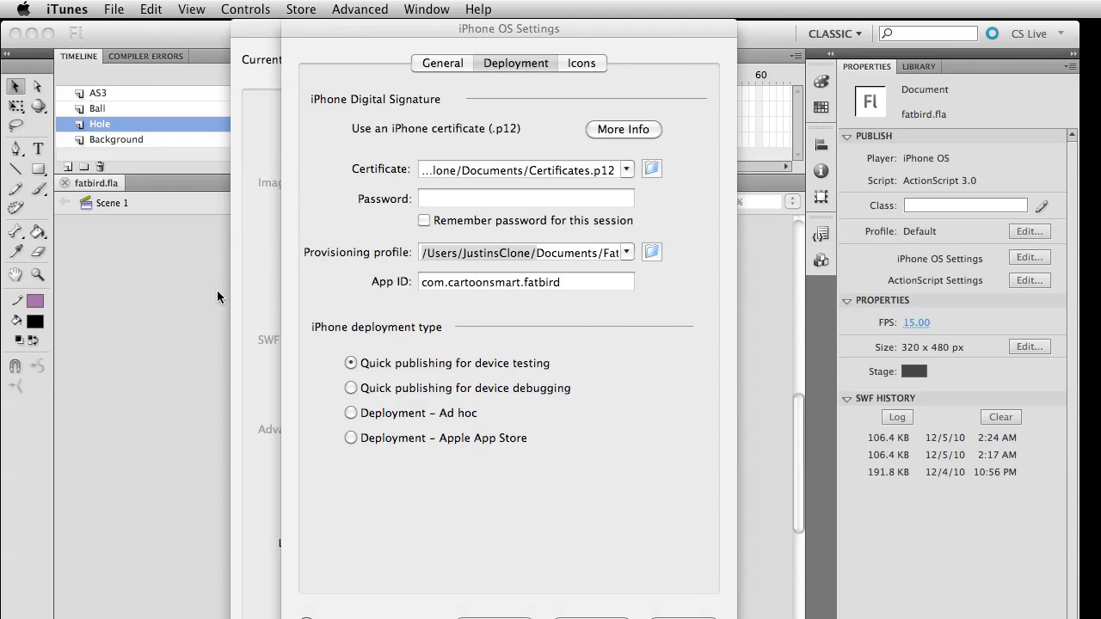
Highlight the App ID in Flash's deployment settings, switch to Safari and locate the FatBird entry among the portal's App IDs
drag(561, 282, 212, 265)
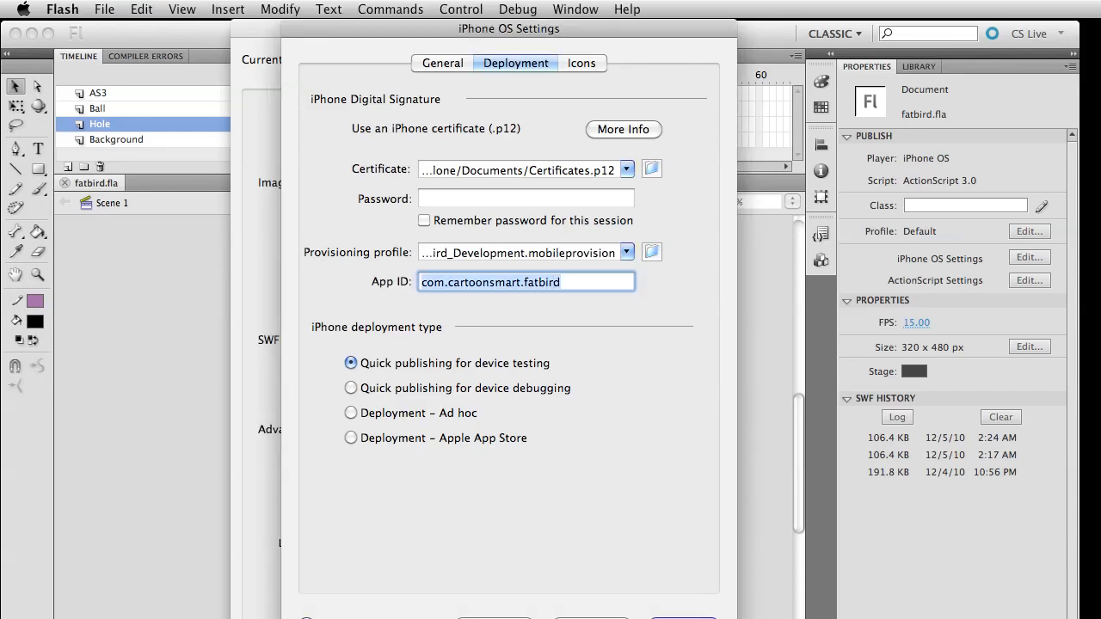
key(super+Tab)
key(super+w)
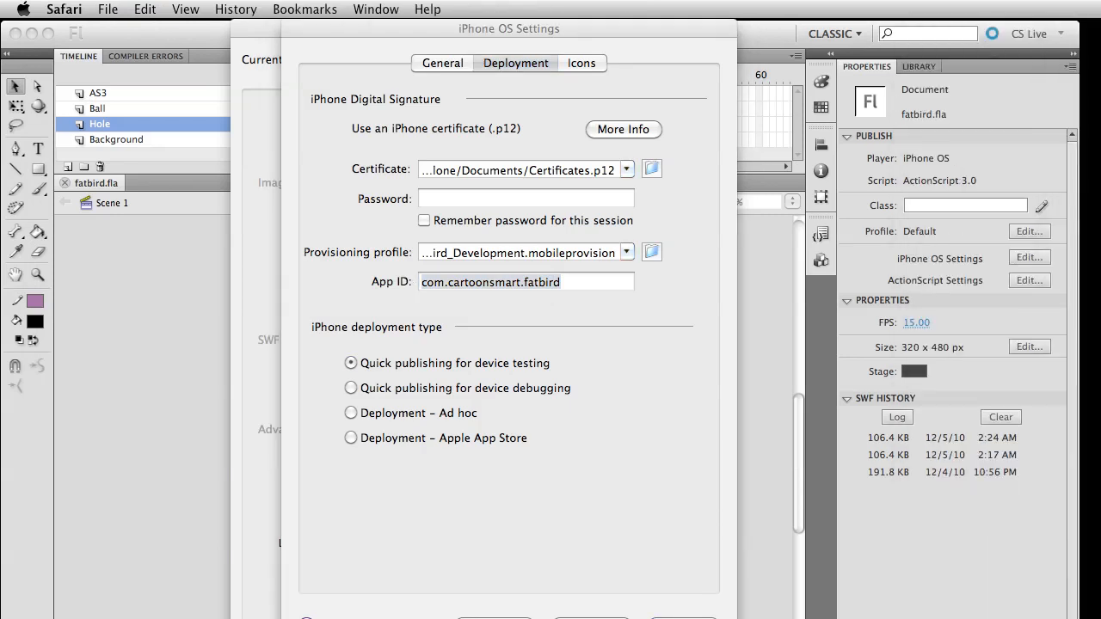
drag(1100, 310, 298, 47)
click(785, 268)
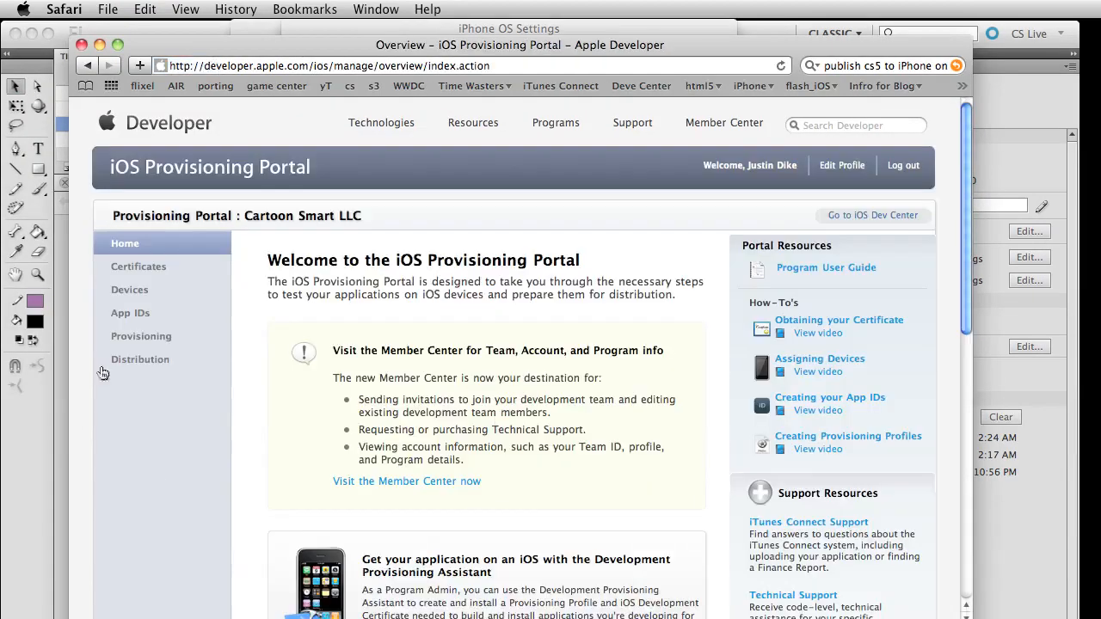
click(143, 338)
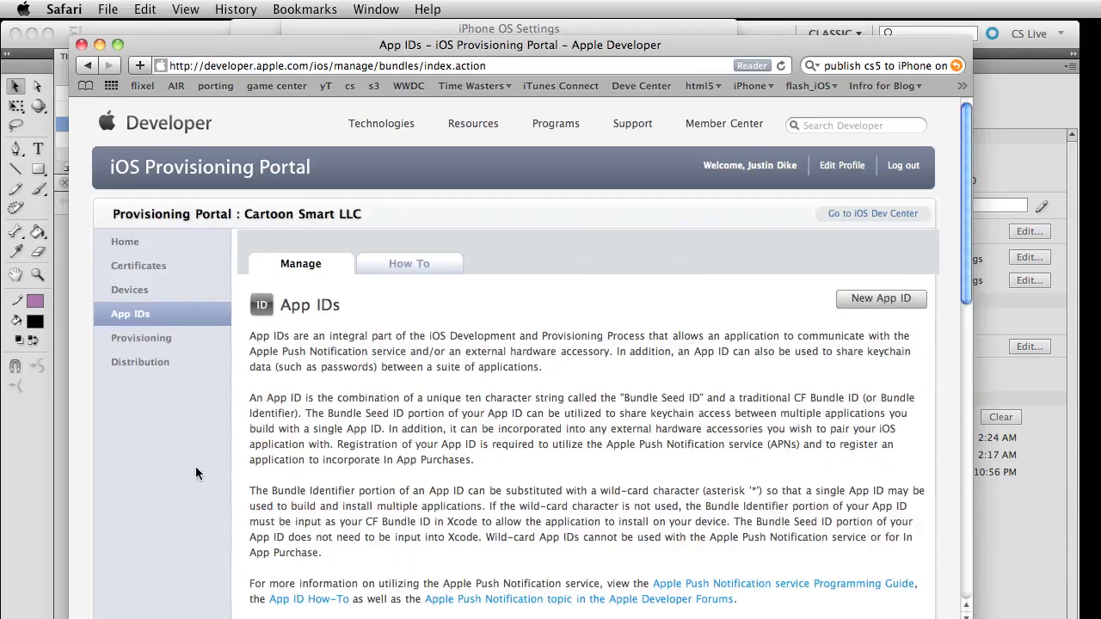
scroll(370, 537, down, 5)
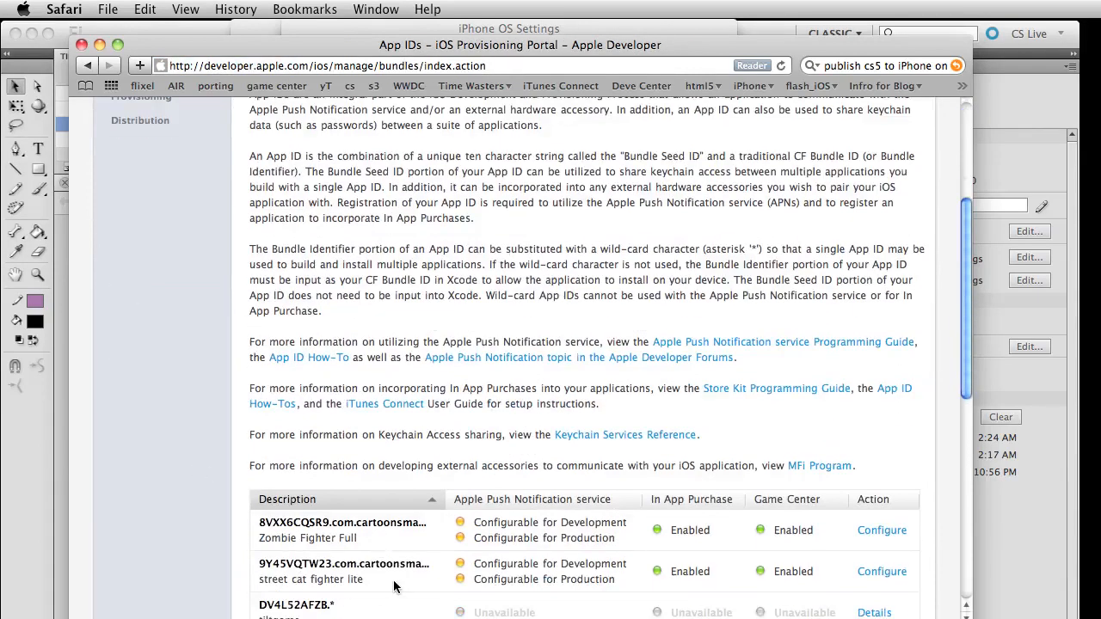
scroll(394, 587, down, 4)
scroll(379, 585, down, 4)
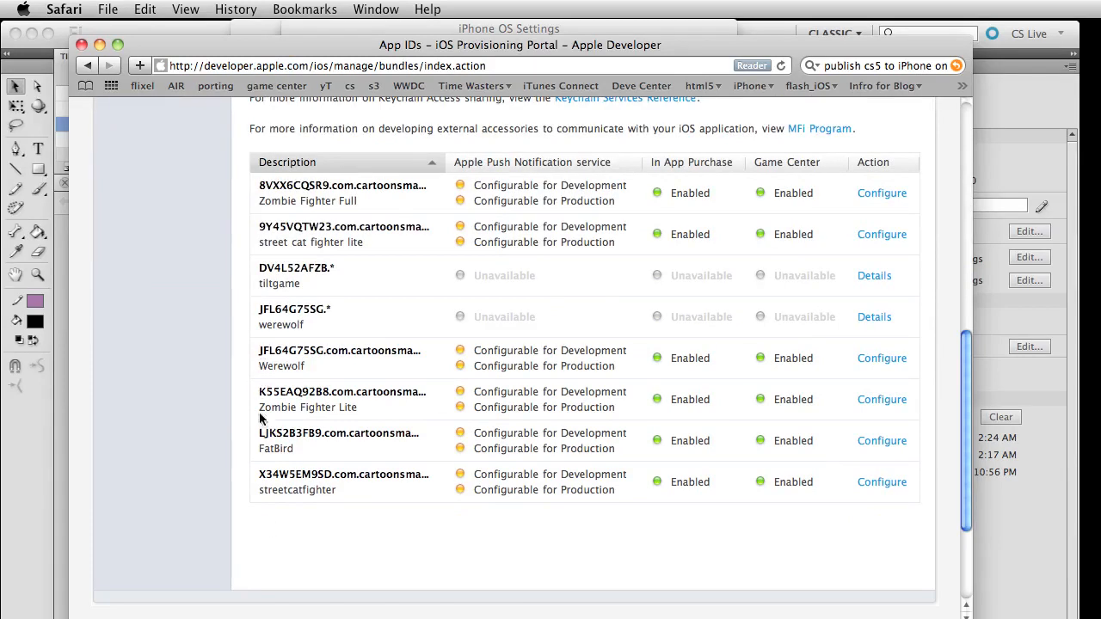
drag(292, 448, 256, 435)
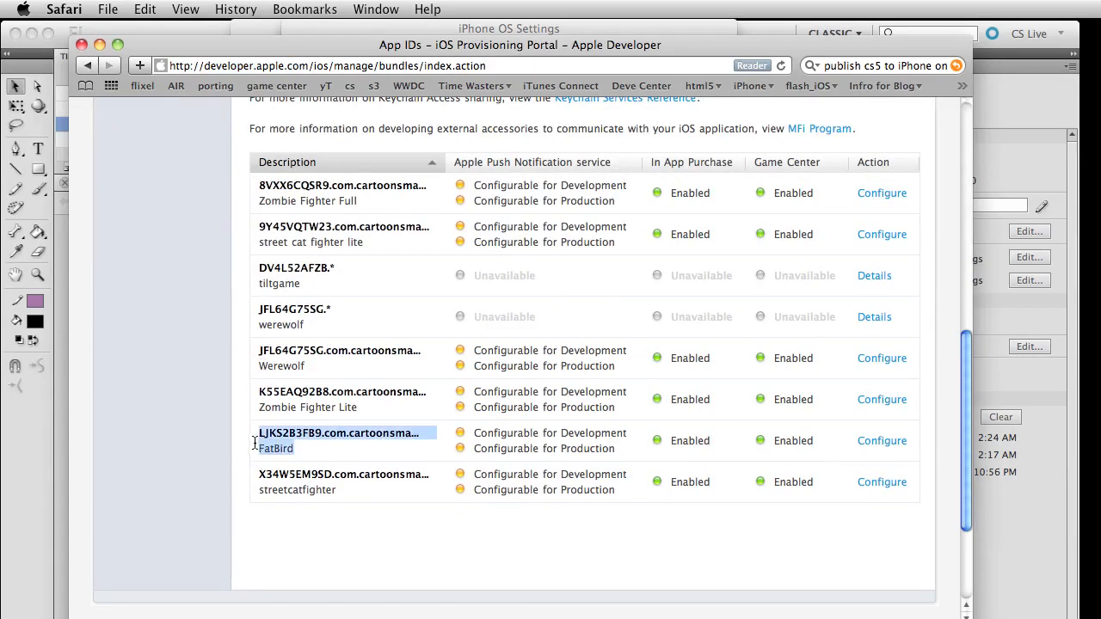
Open the FatBird App ID configuration, highlight its com.cartoonsmart.fatbird identifier, move the window away and return to Flash
click(886, 443)
scroll(444, 535, down, 2)
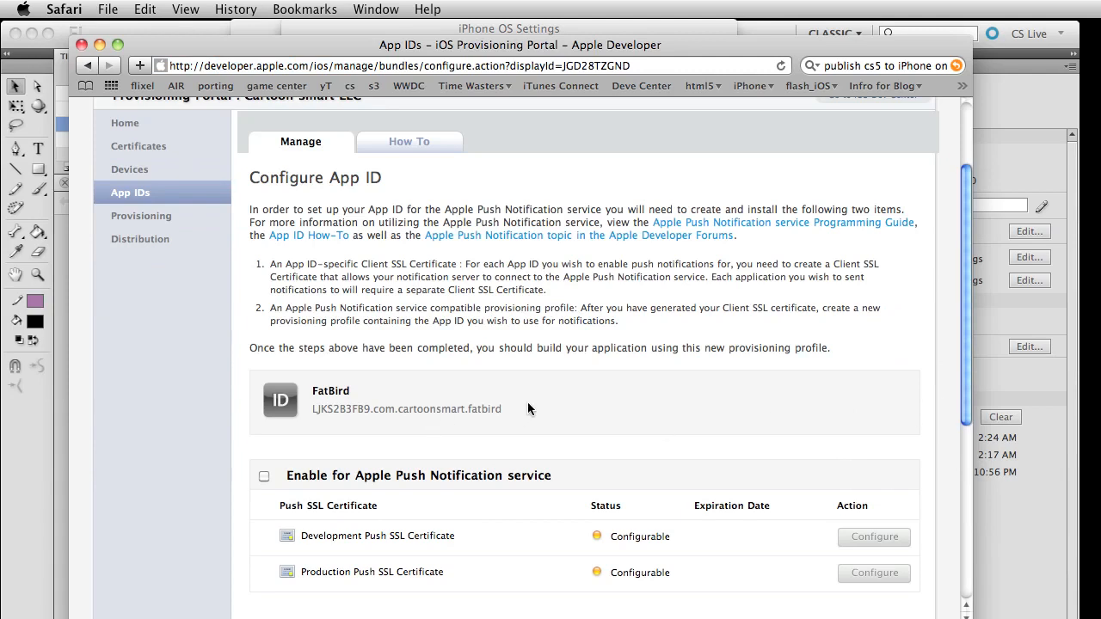
drag(518, 410, 368, 411)
drag(504, 411, 373, 412)
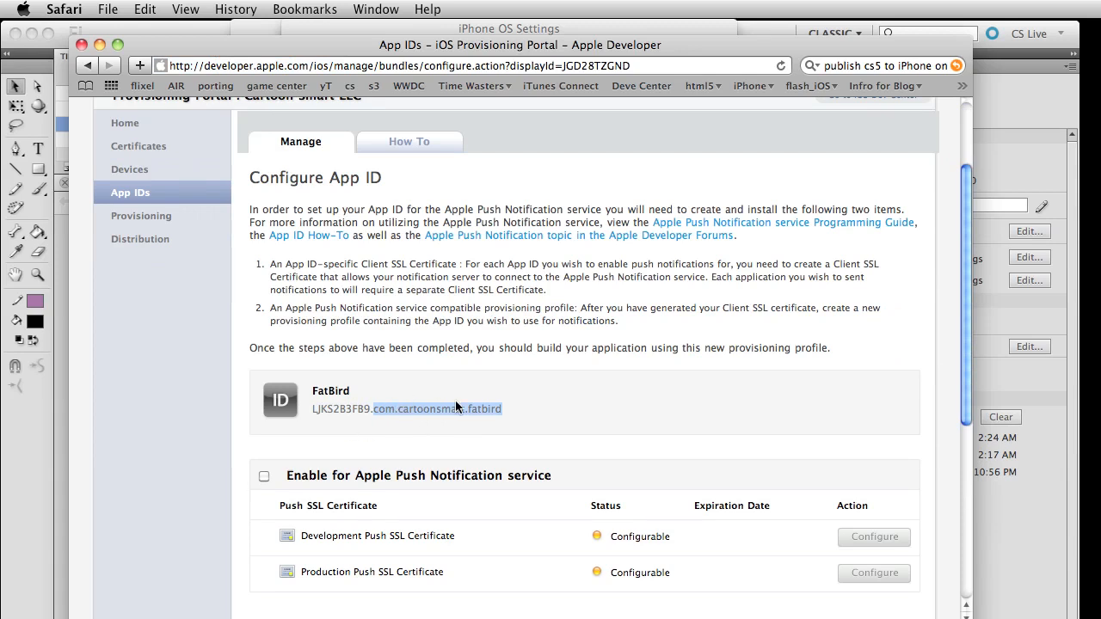
drag(468, 410, 523, 406)
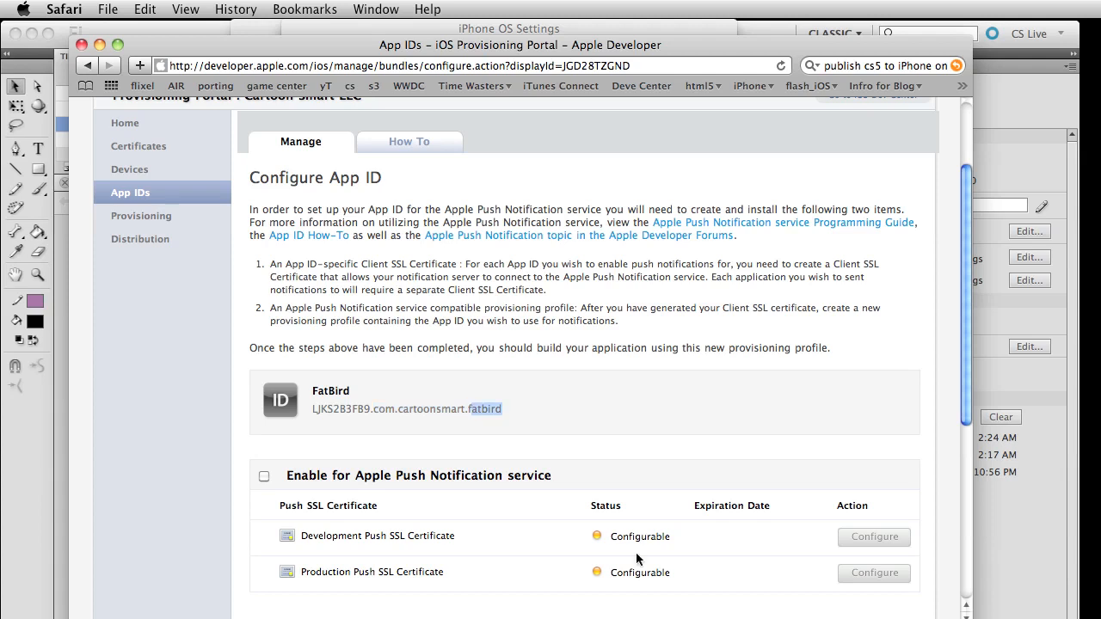
drag(221, 51, 1100, 86)
click(571, 310)
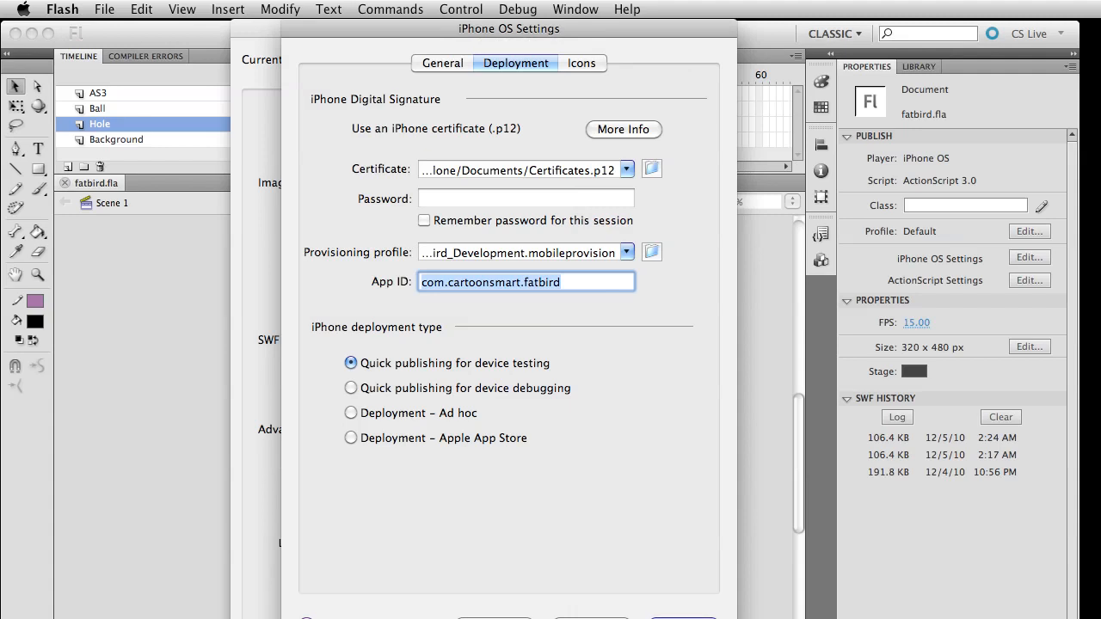
View the 57x57, 512x512 and 48x48 (iPad) icon settings in Flash, open the 48x48 file chooser and cancel it
key(super+Tab)
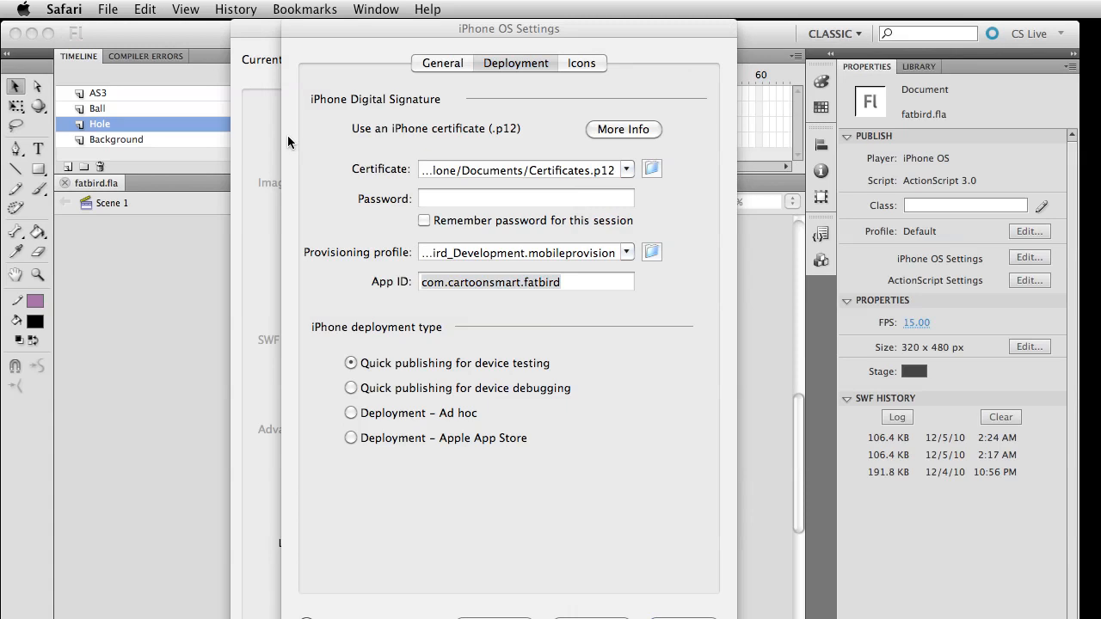
click(585, 61)
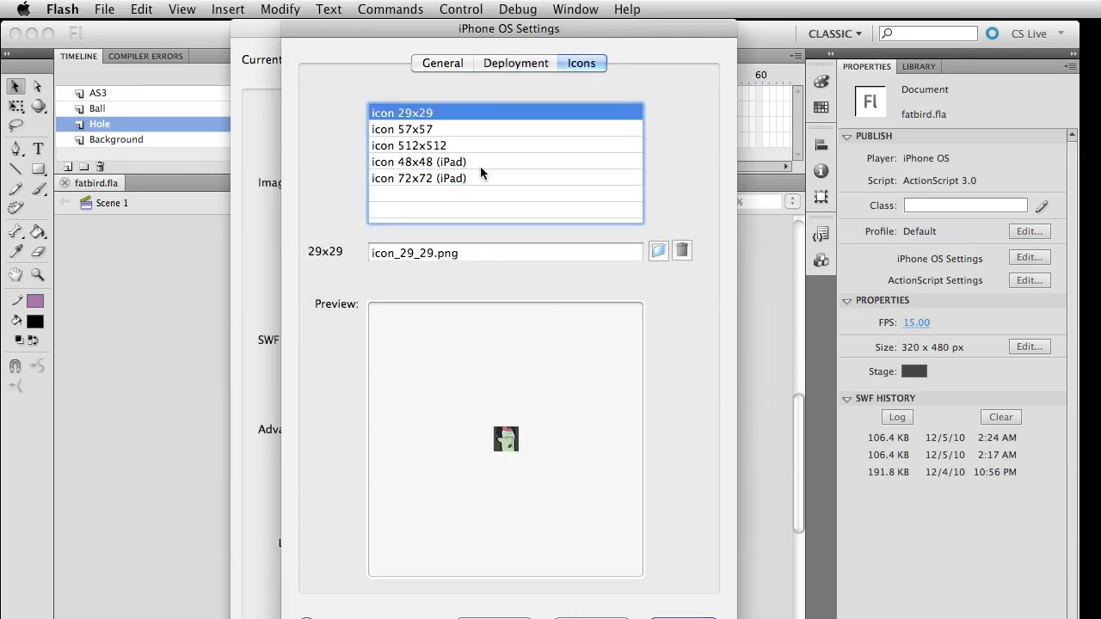
click(406, 133)
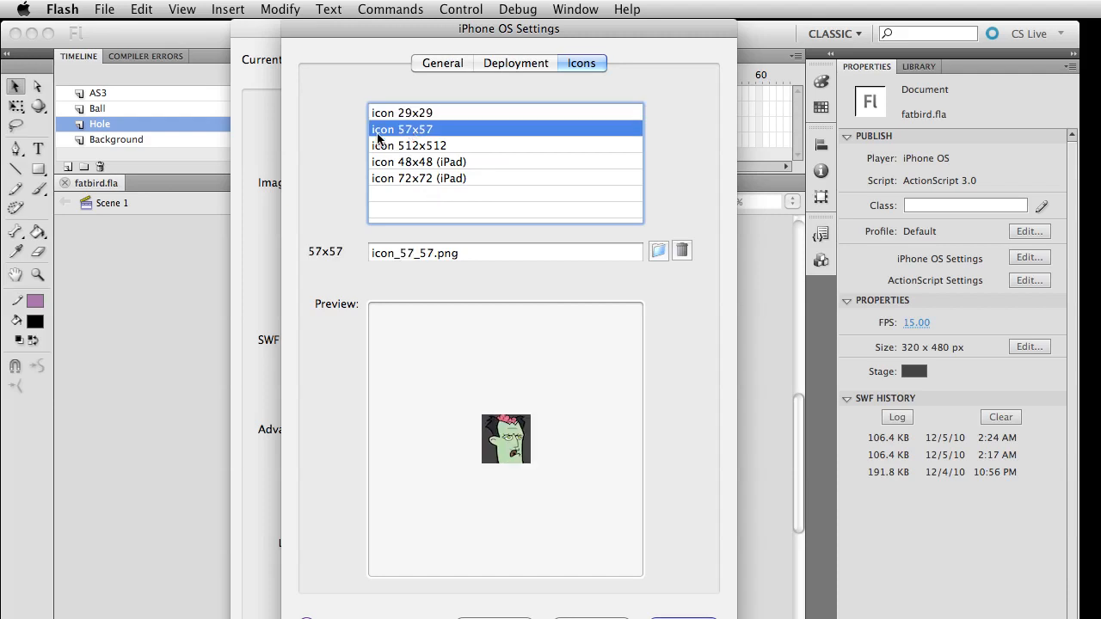
click(419, 147)
click(414, 163)
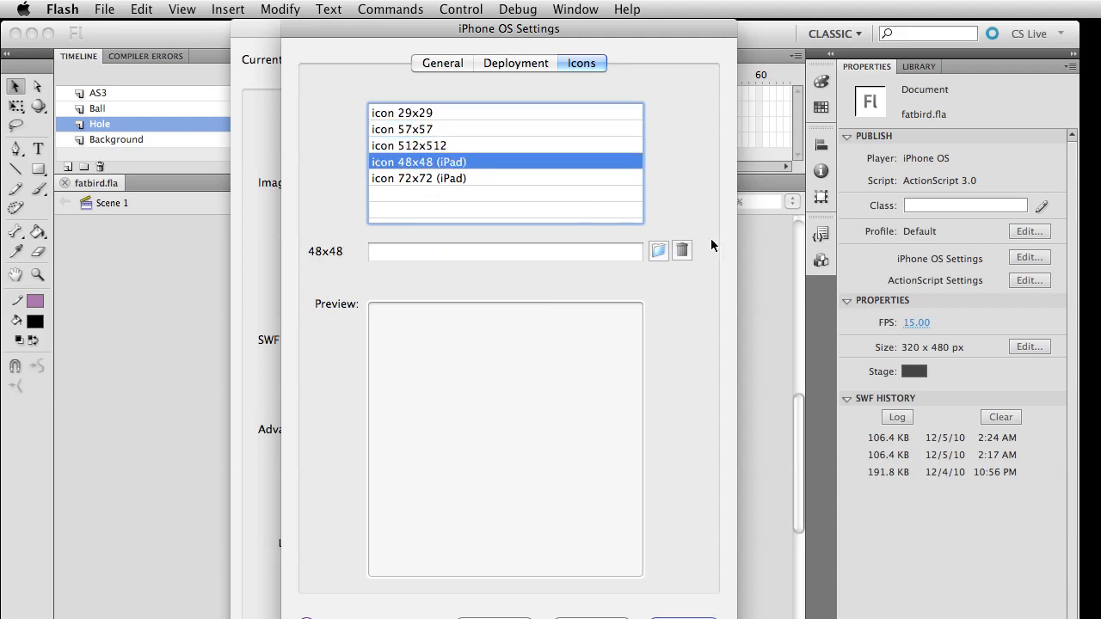
click(659, 250)
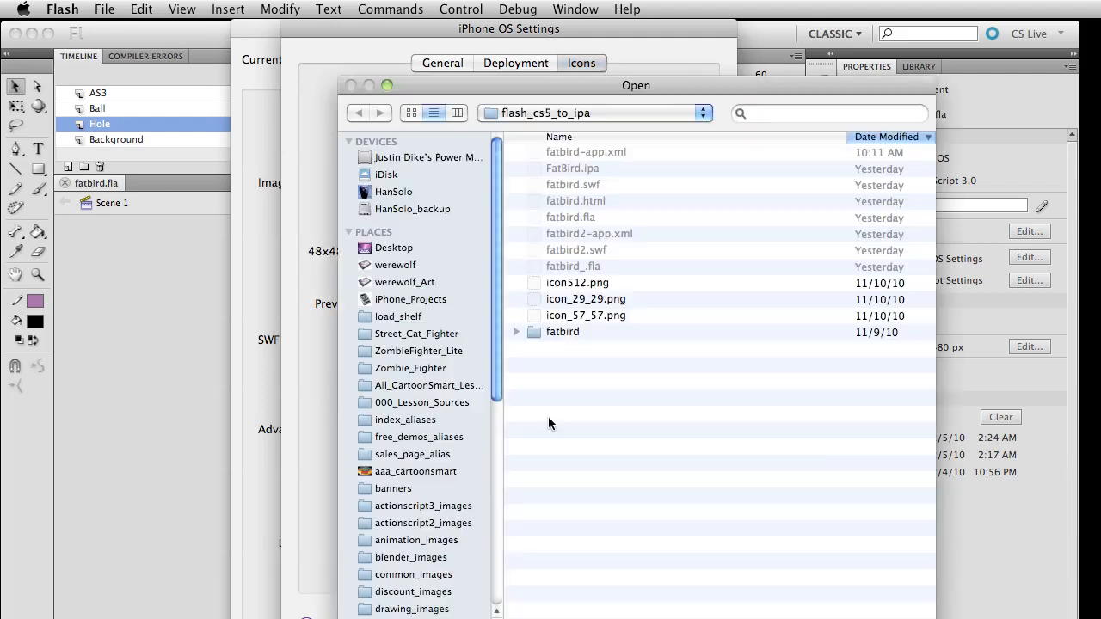
key(Escape)
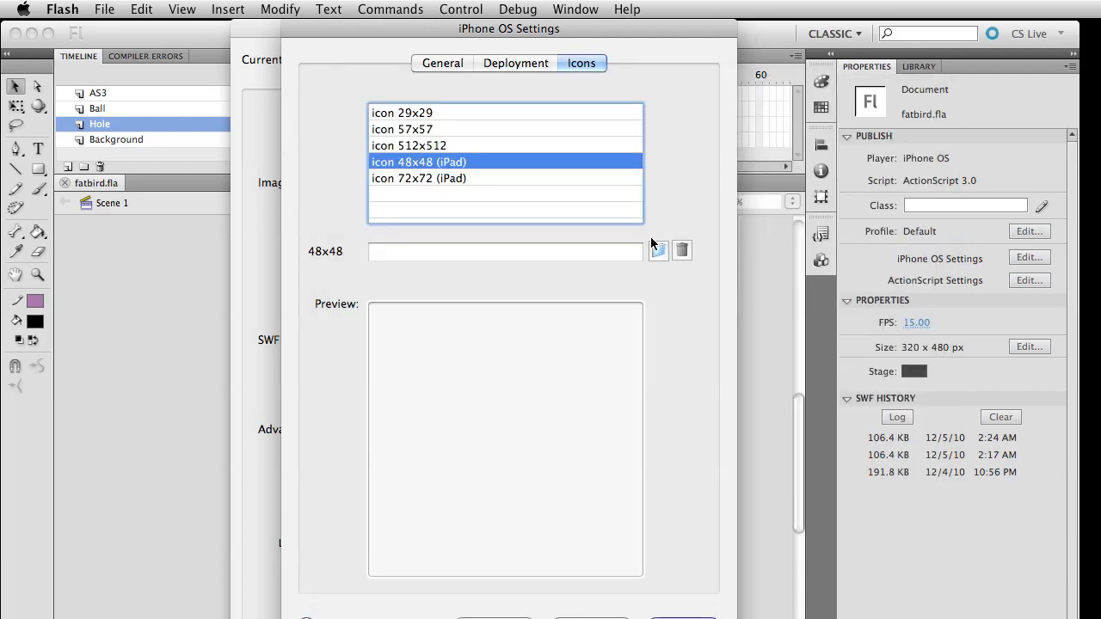
View the 512x512, 57x57 and 29x29 icons, close the iPhone OS settings, and briefly reopen them to view the general options
click(455, 148)
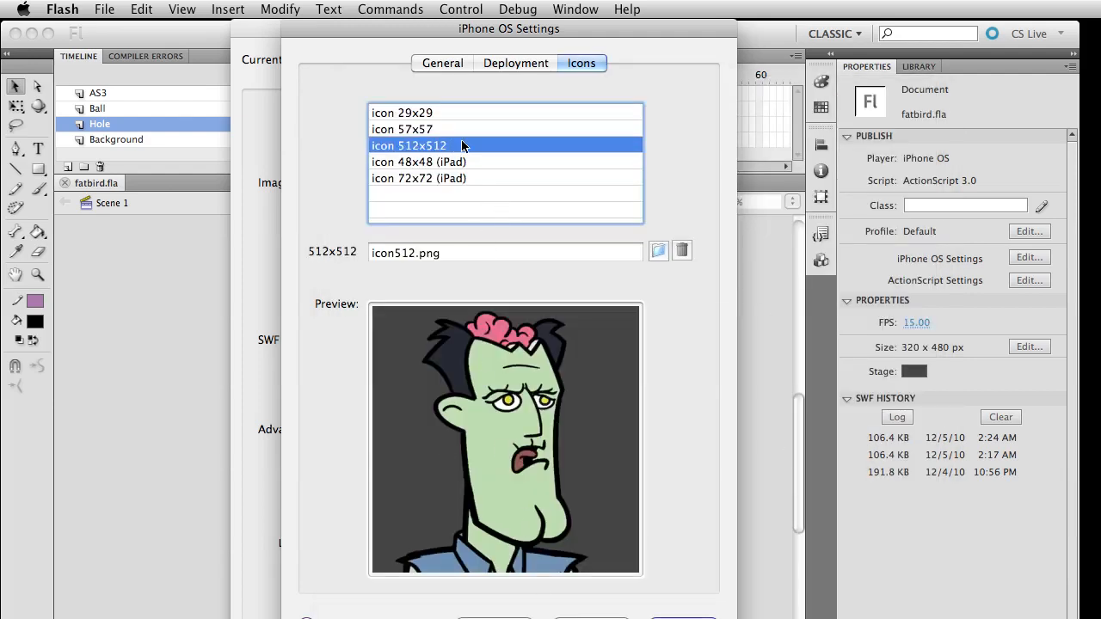
click(416, 129)
click(422, 113)
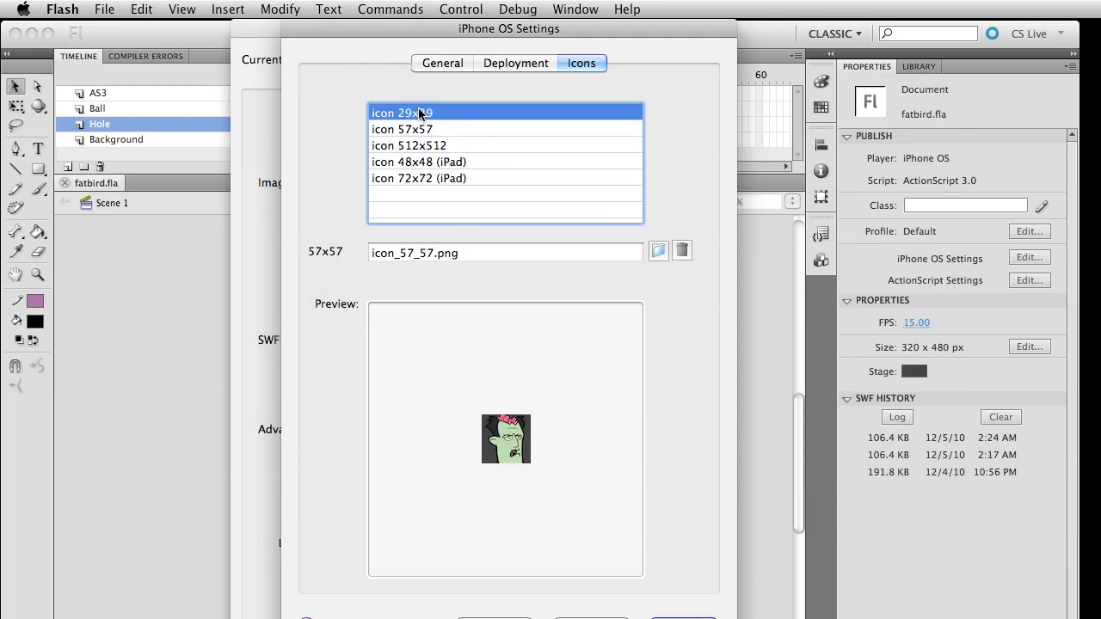
key(Return)
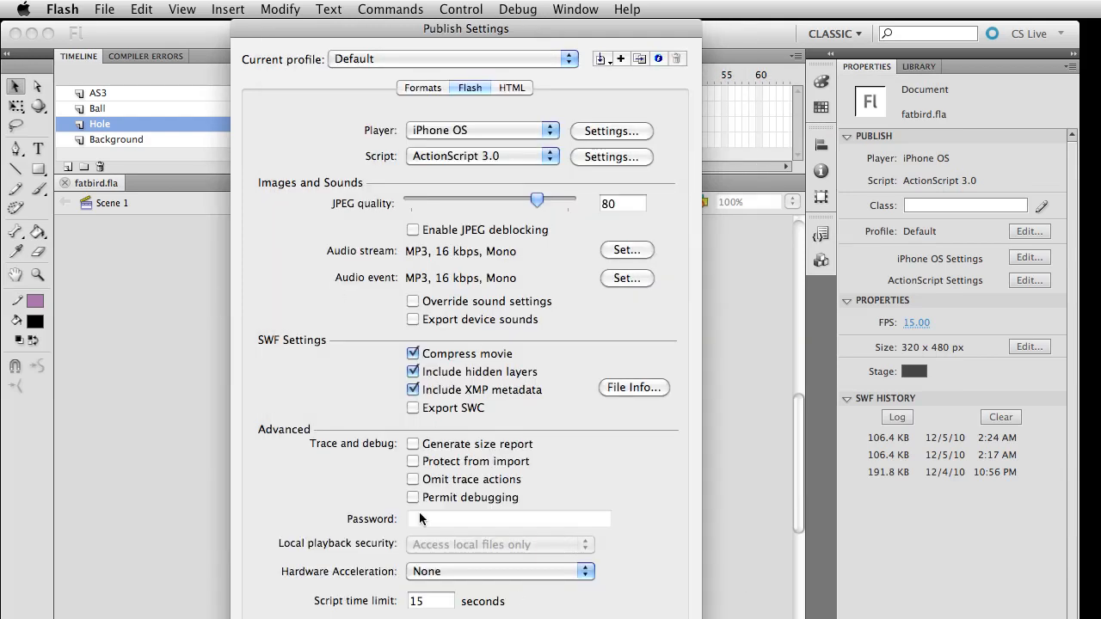
click(632, 130)
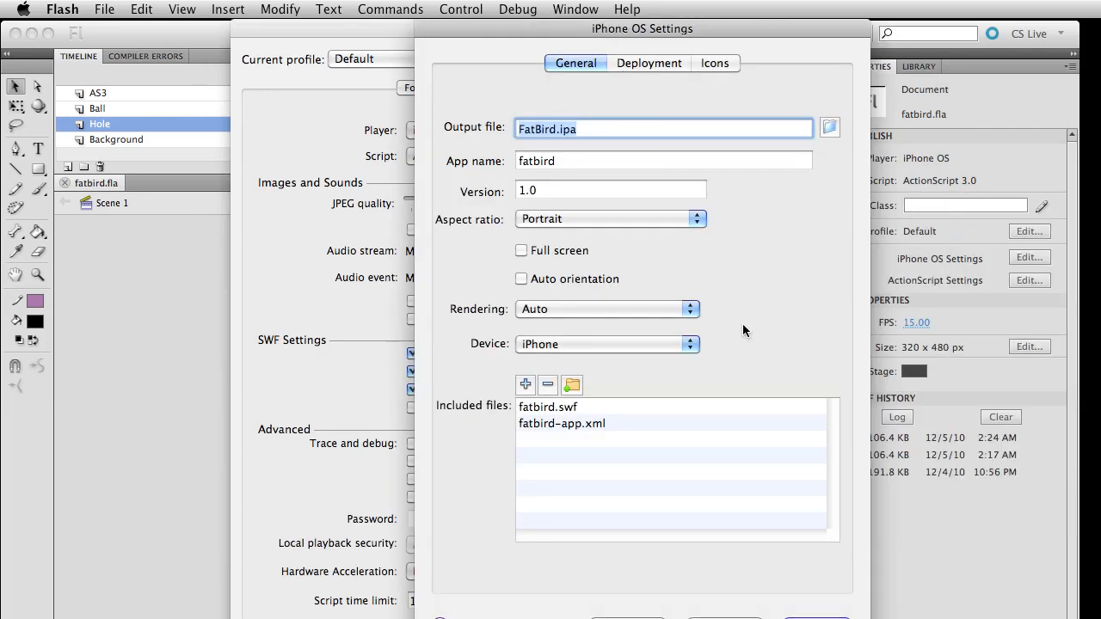
click(725, 618)
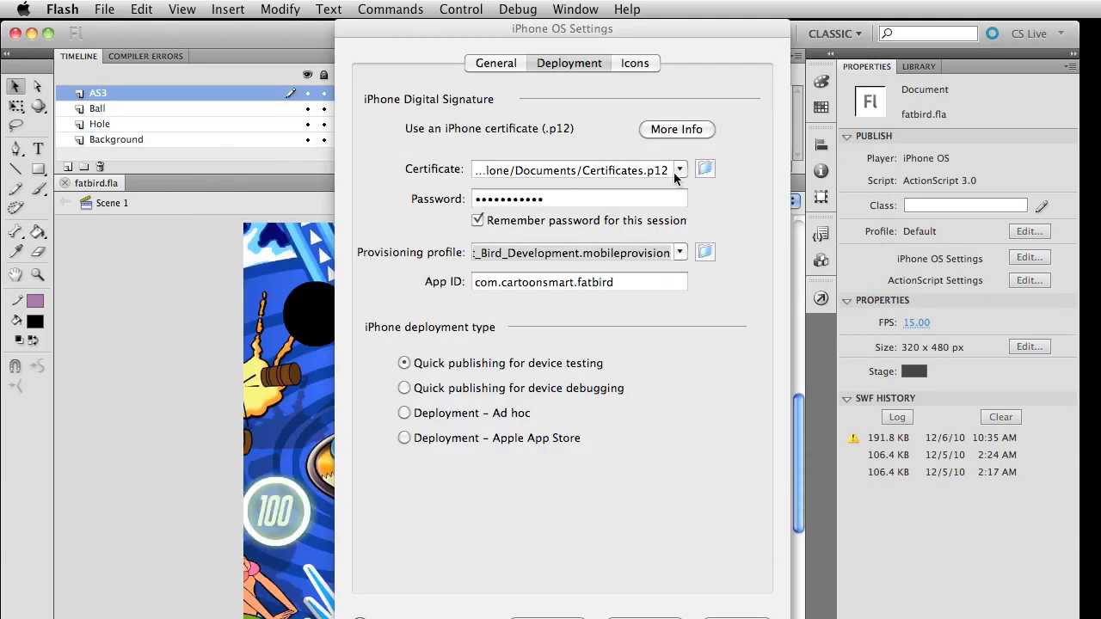
Show the available certificates in the deployment settings, dismiss the list and highlight the certificate password
click(679, 171)
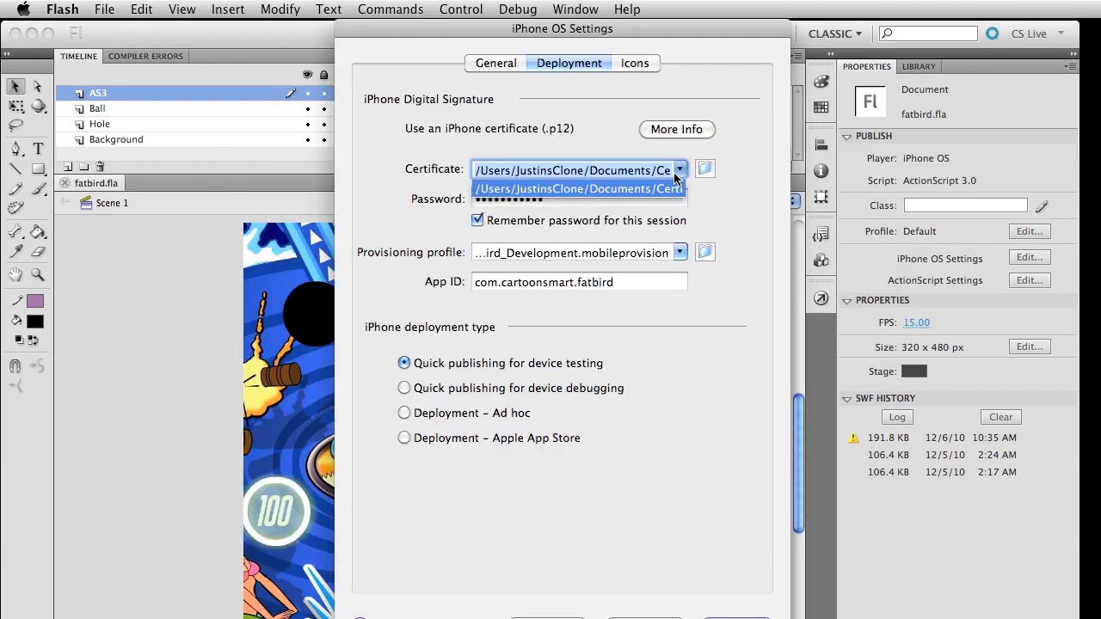
click(388, 224)
drag(597, 200, 137, 141)
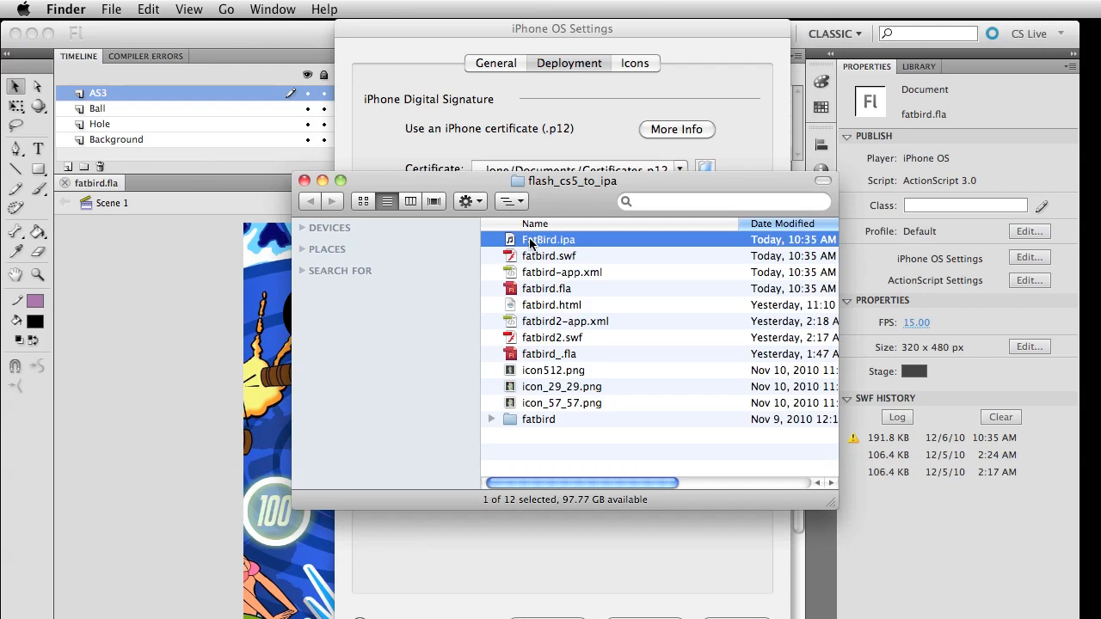
Open FatBird.ipa from the flash_cs5_to_ipa folder in iTunes and replace the existing fatbird app in the library
double_click(540, 239)
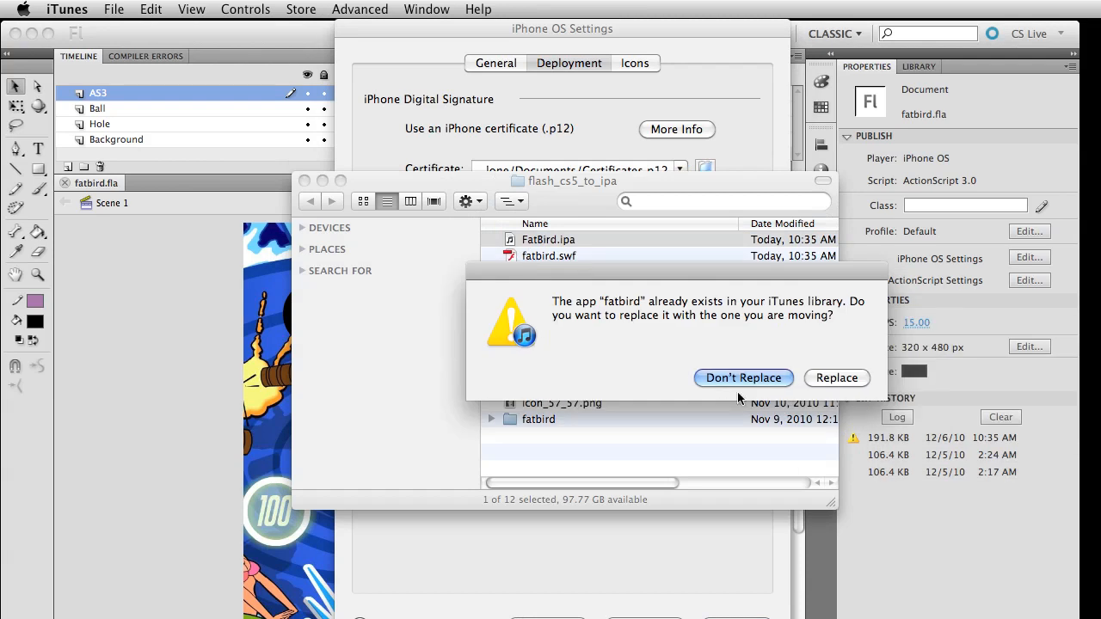
click(822, 381)
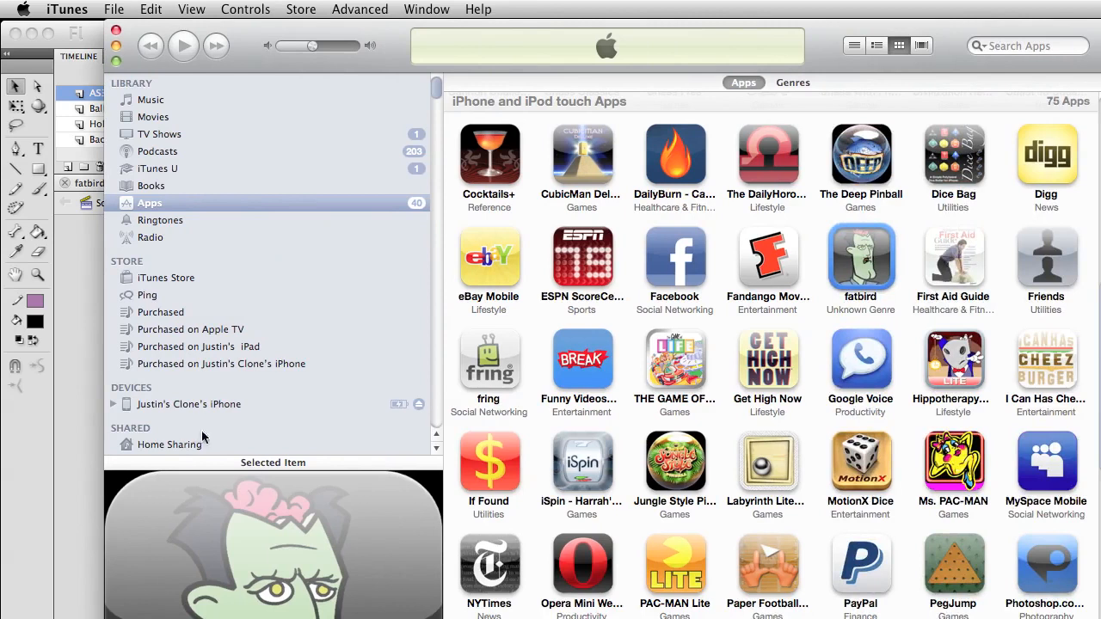
Locate fatbird in the connected iPhone's app sync list and toggle its sync selection off and back on
click(206, 404)
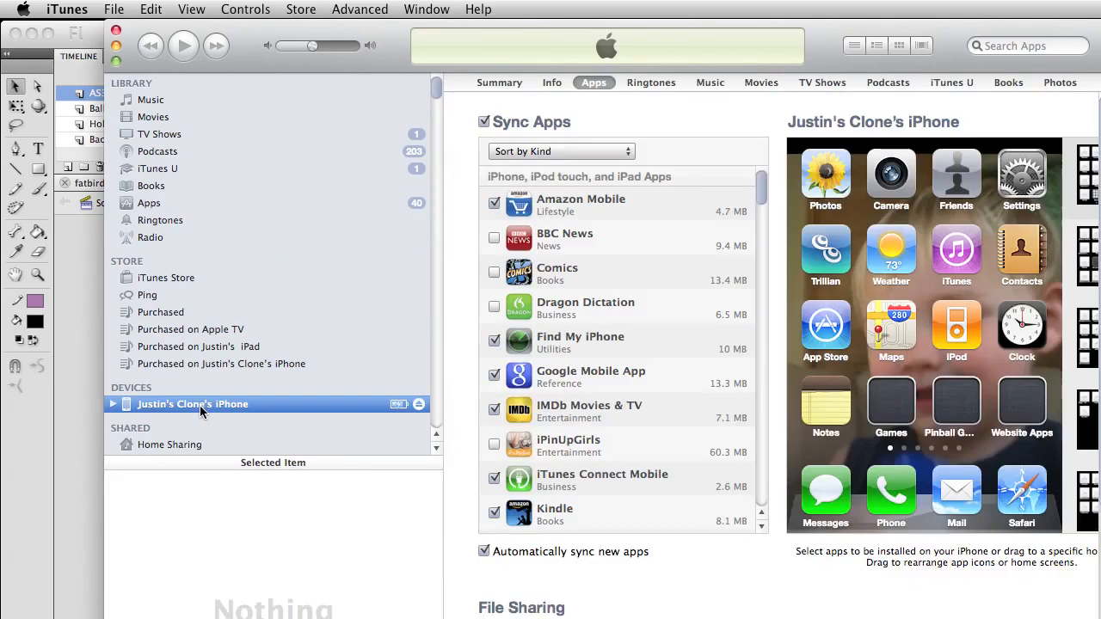
scroll(542, 389, down, 8)
scroll(542, 389, up, 8)
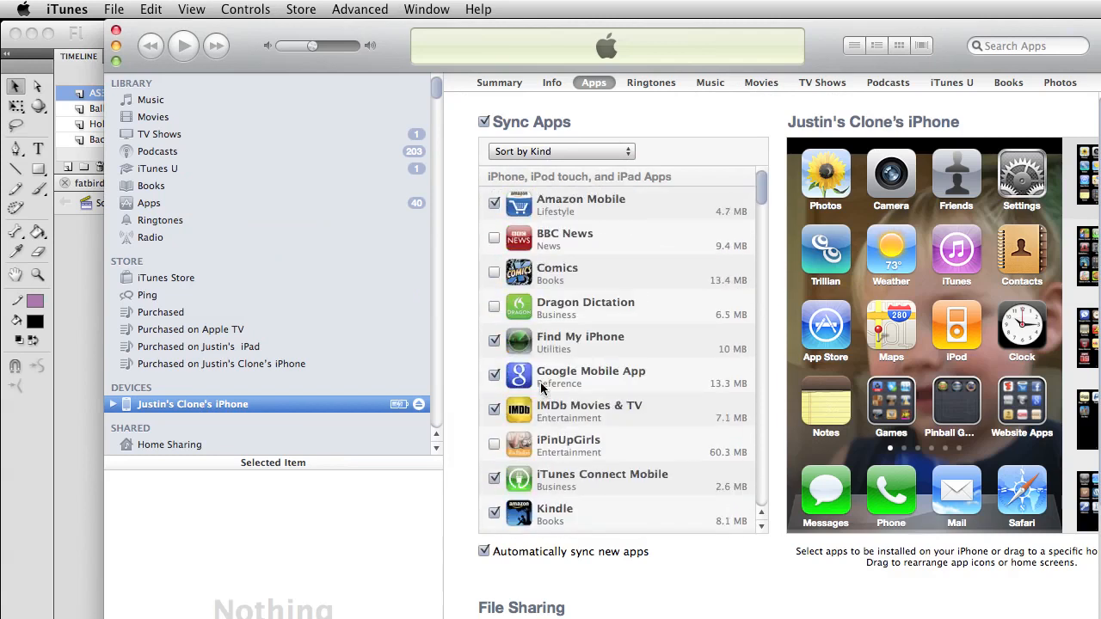
scroll(543, 413, down, 6)
scroll(544, 414, down, 12)
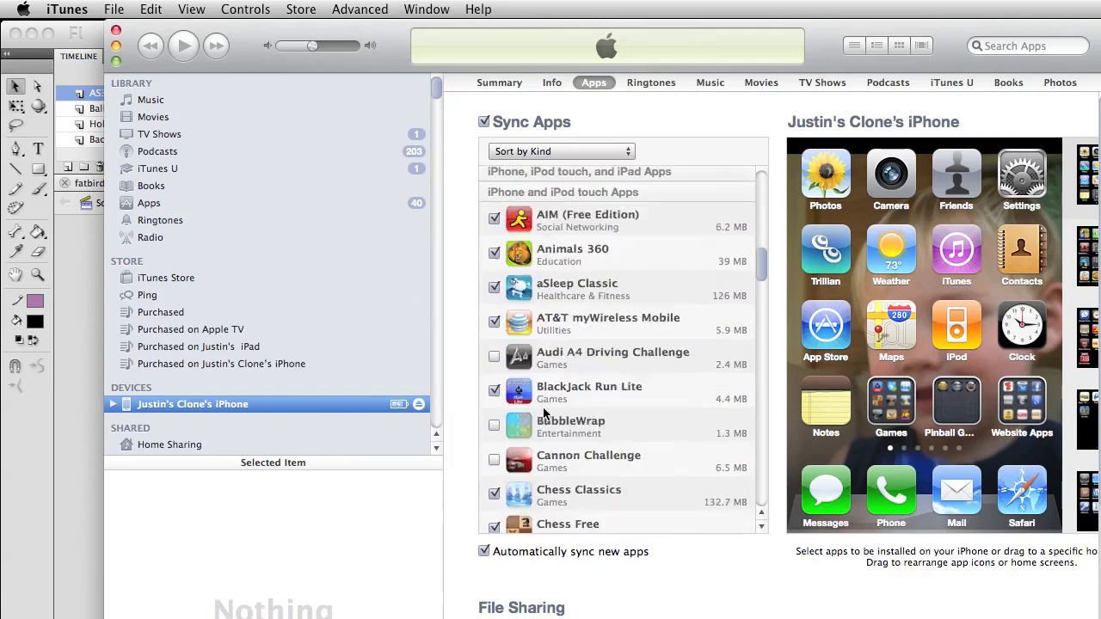
scroll(543, 414, down, 8)
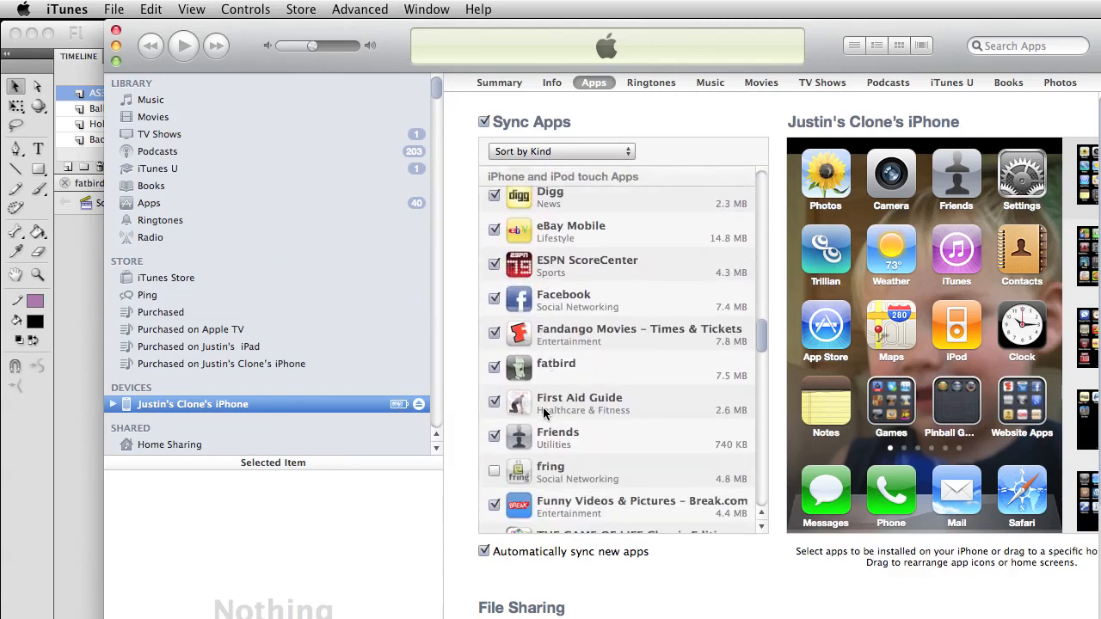
scroll(519, 493, down, 4)
scroll(513, 389, down, 3)
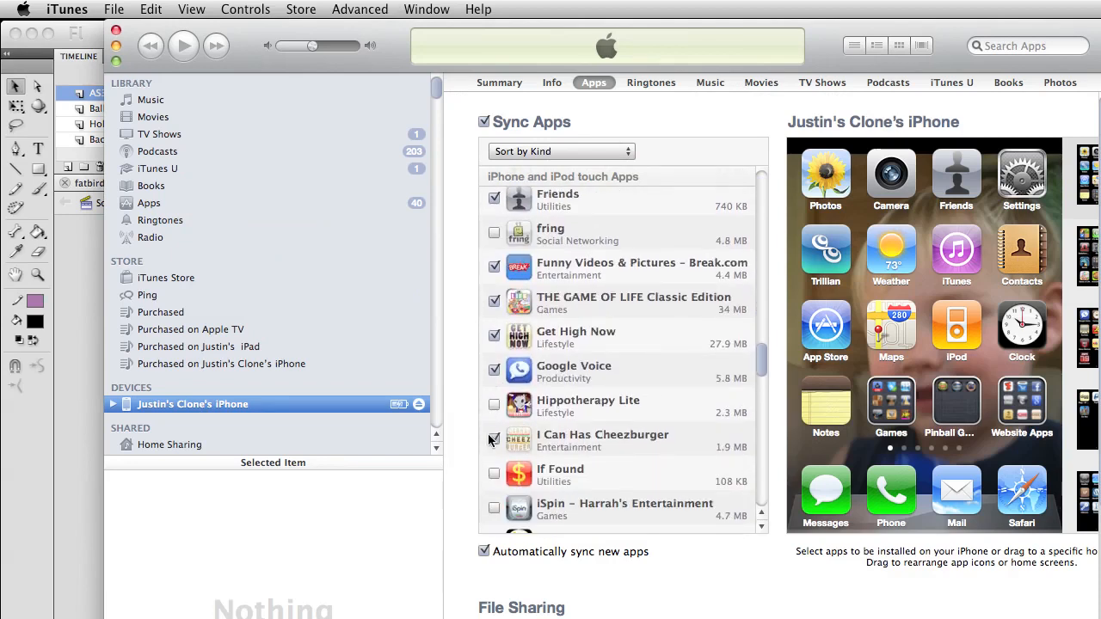
scroll(493, 460, up, 5)
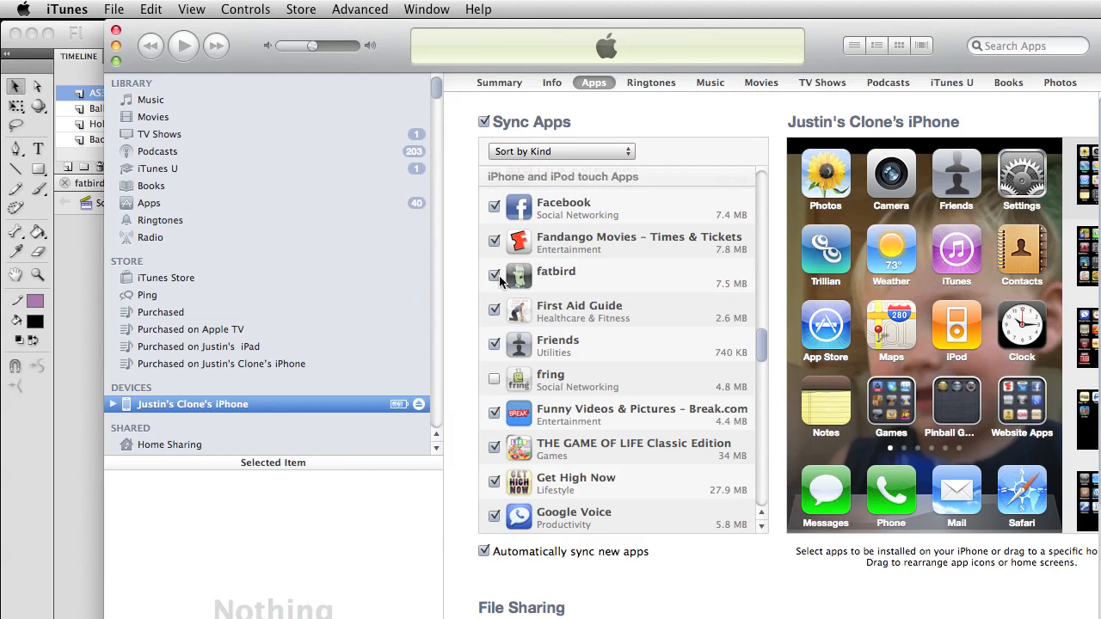
click(495, 276)
click(493, 277)
Minimize iTunes, close the flash_cs5_to_ipa folder window and dismiss the iPhone OS settings in Flash
click(115, 45)
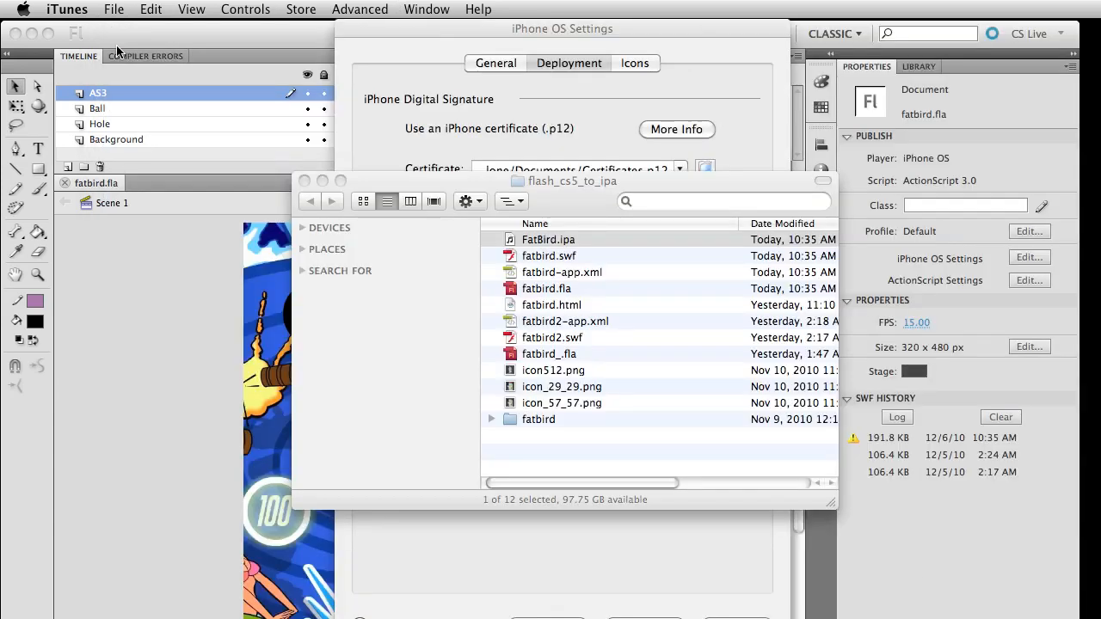
click(303, 182)
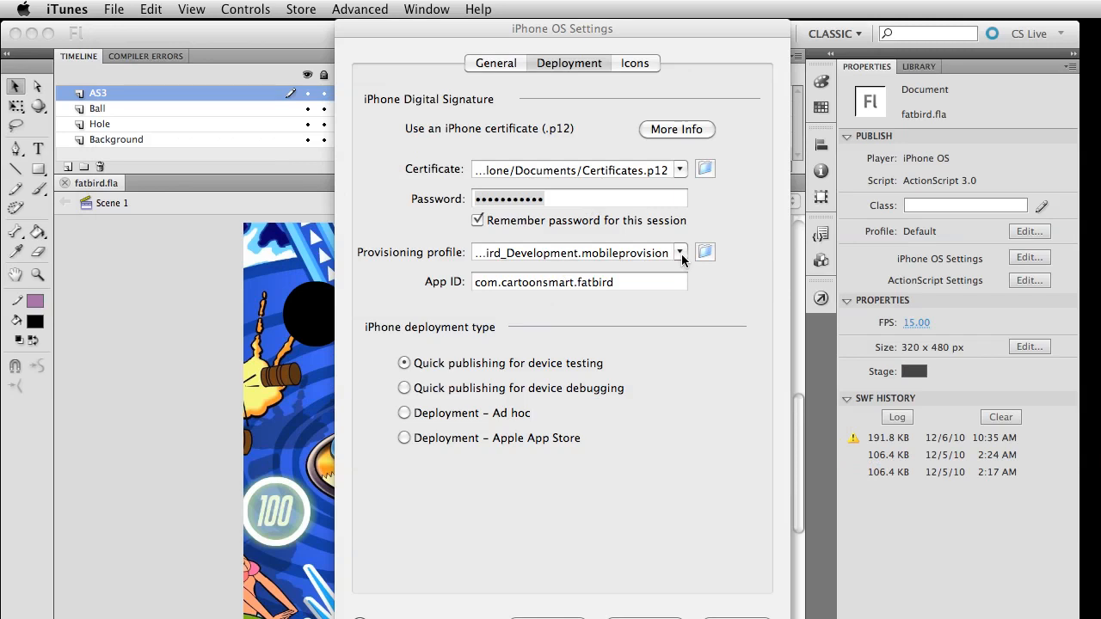
click(723, 618)
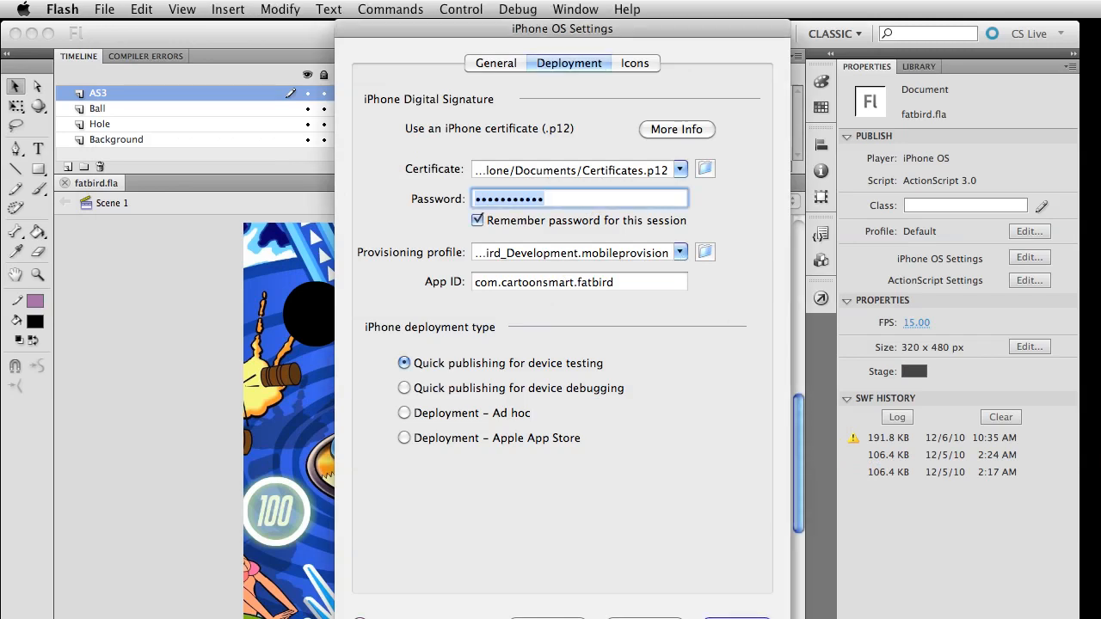
click(723, 618)
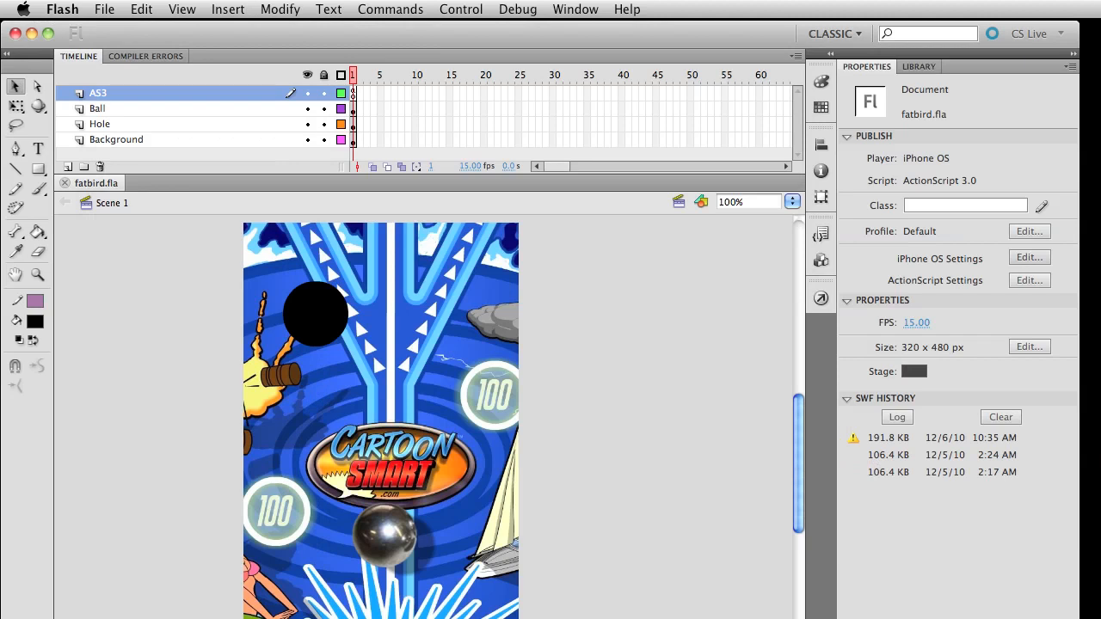